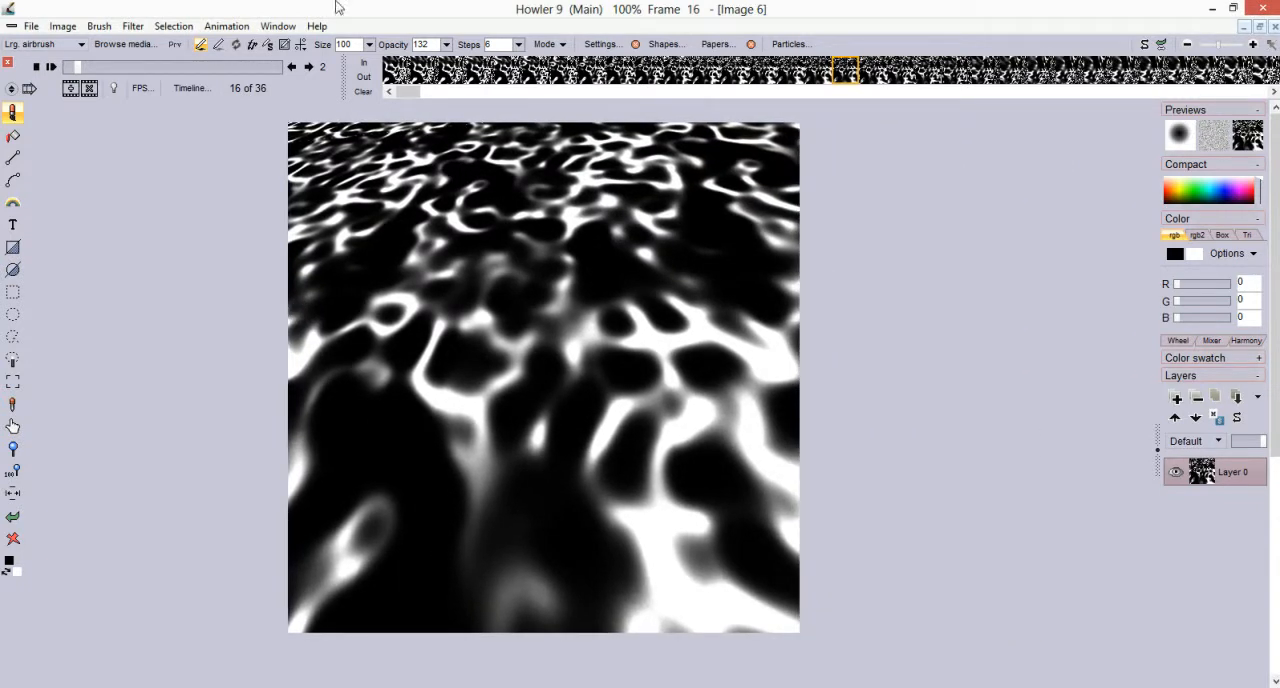
Create a new blank 640 x 640 square image and reposition its canvas in the workspace
mouse_move(79, 67)
mouse_down()
mouse_move(237, 65)
mouse_move(154, 65)
mouse_move(292, 79)
mouse_move(186, 90)
mouse_move(292, 91)
mouse_move(152, 63)
mouse_move(70, 66)
mouse_up()
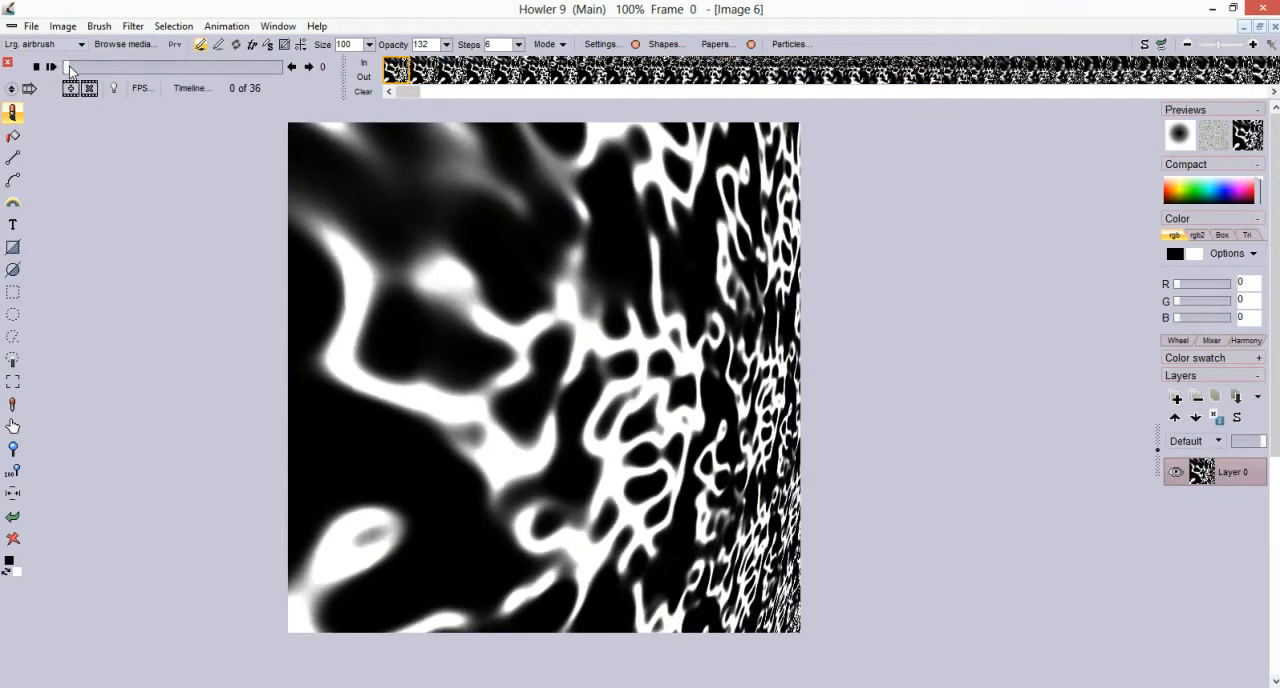
click(30, 30)
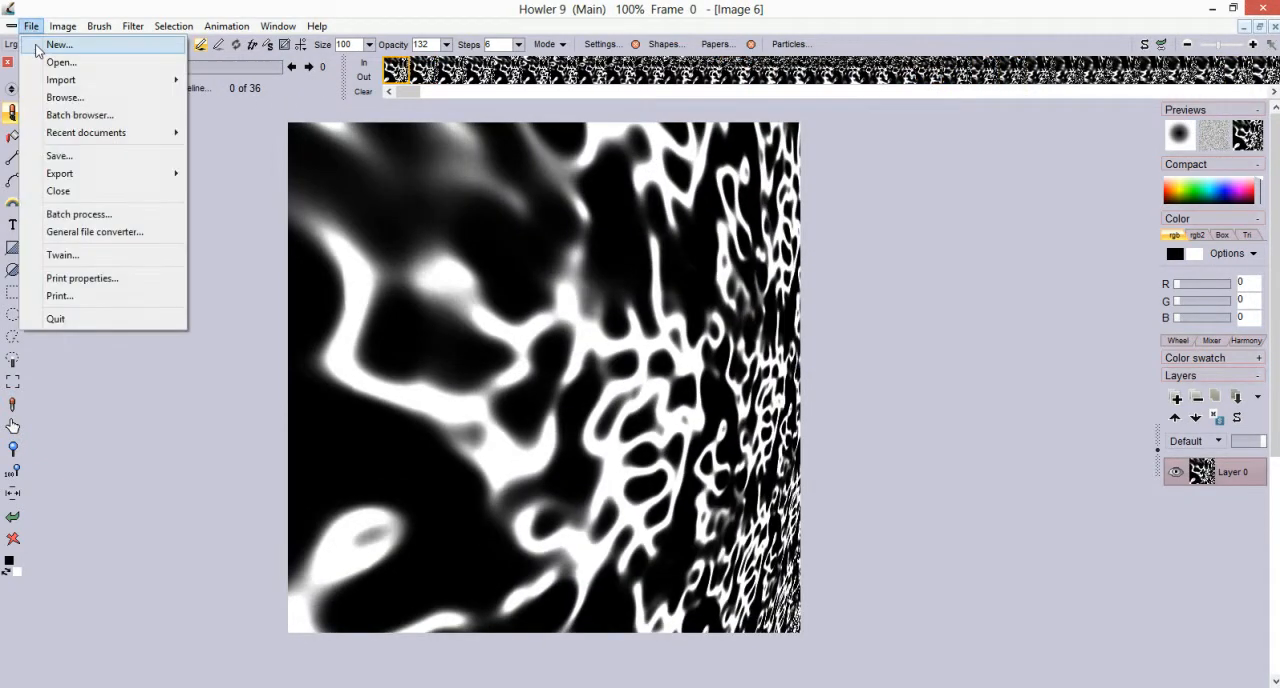
click(58, 44)
click(540, 425)
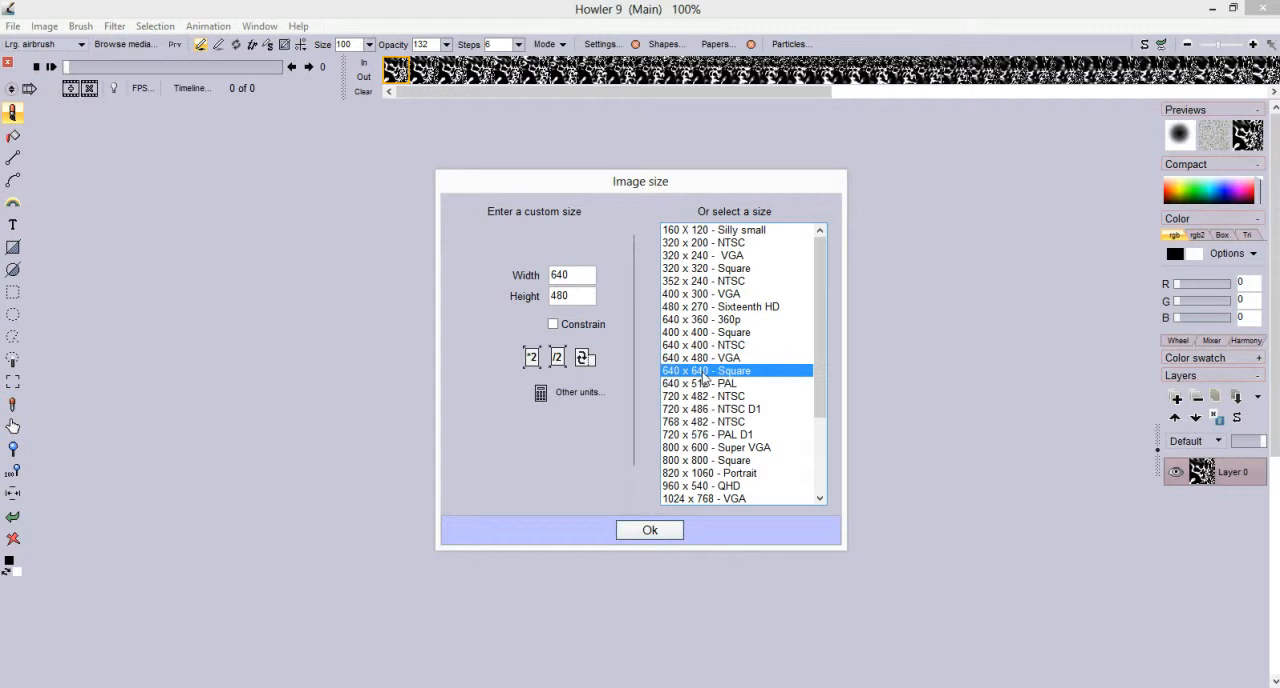
click(657, 533)
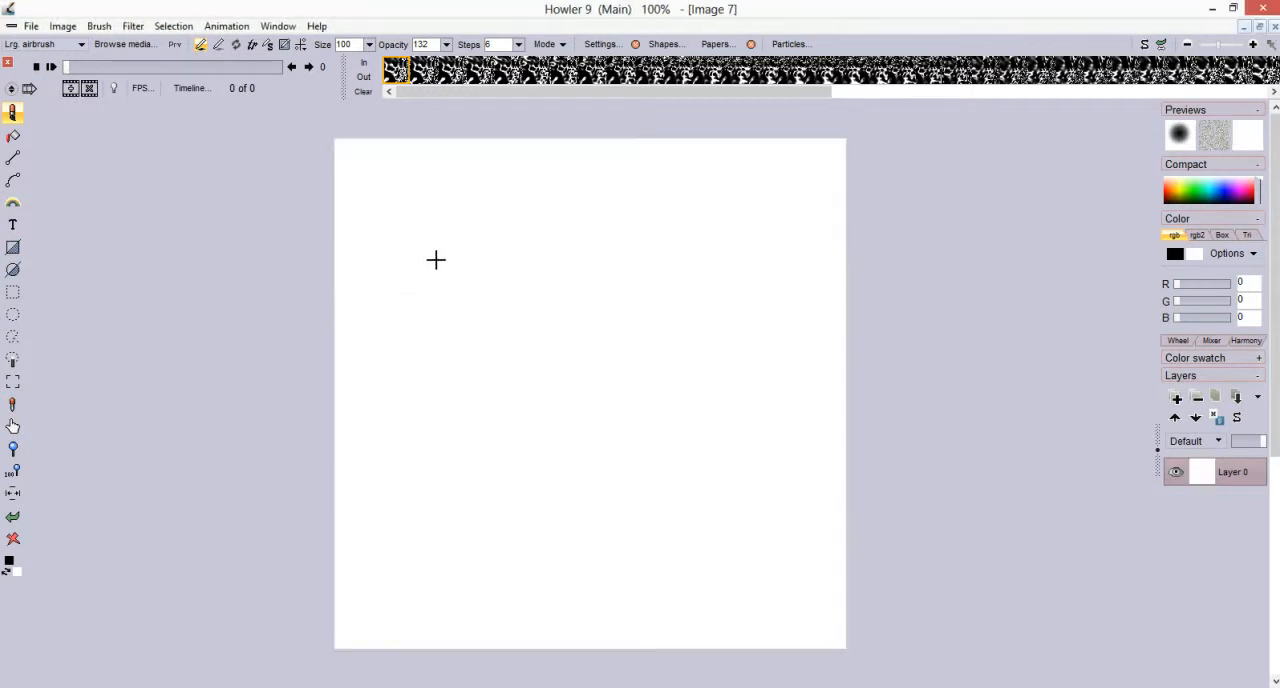
drag(484, 440, 731, 408)
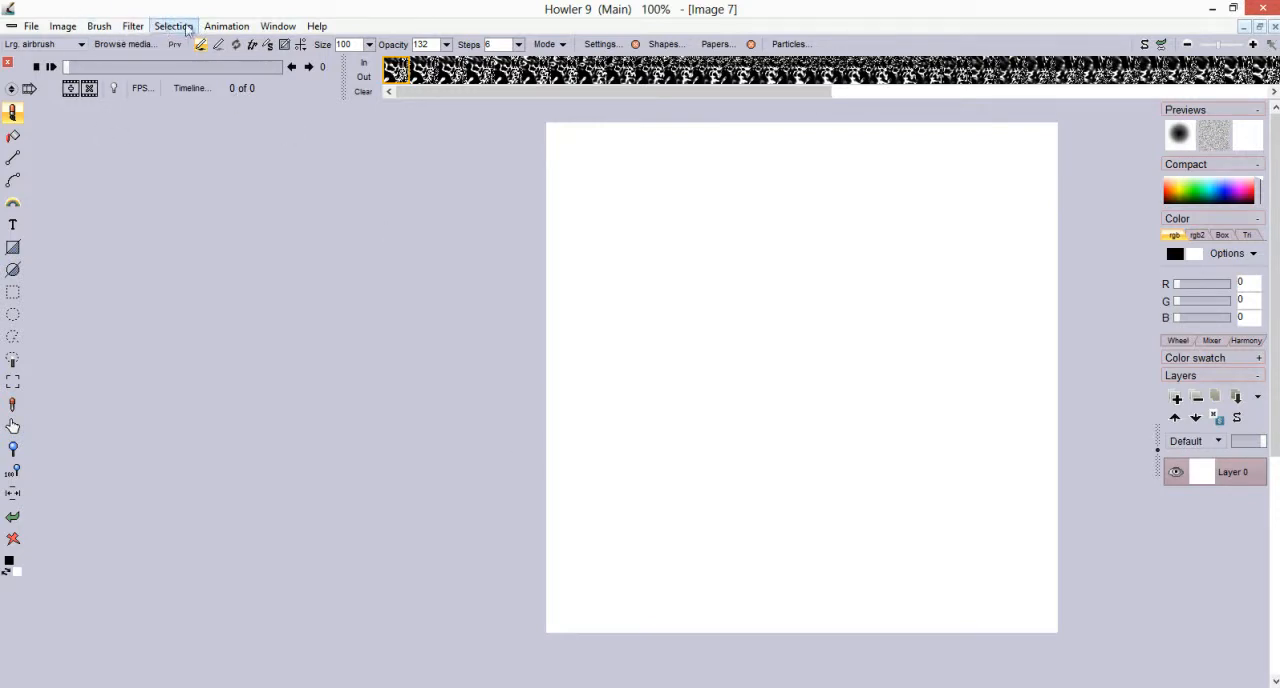
Create an 80-frame animation at 24 fps, initialized by copying the current frame
click(226, 26)
click(232, 44)
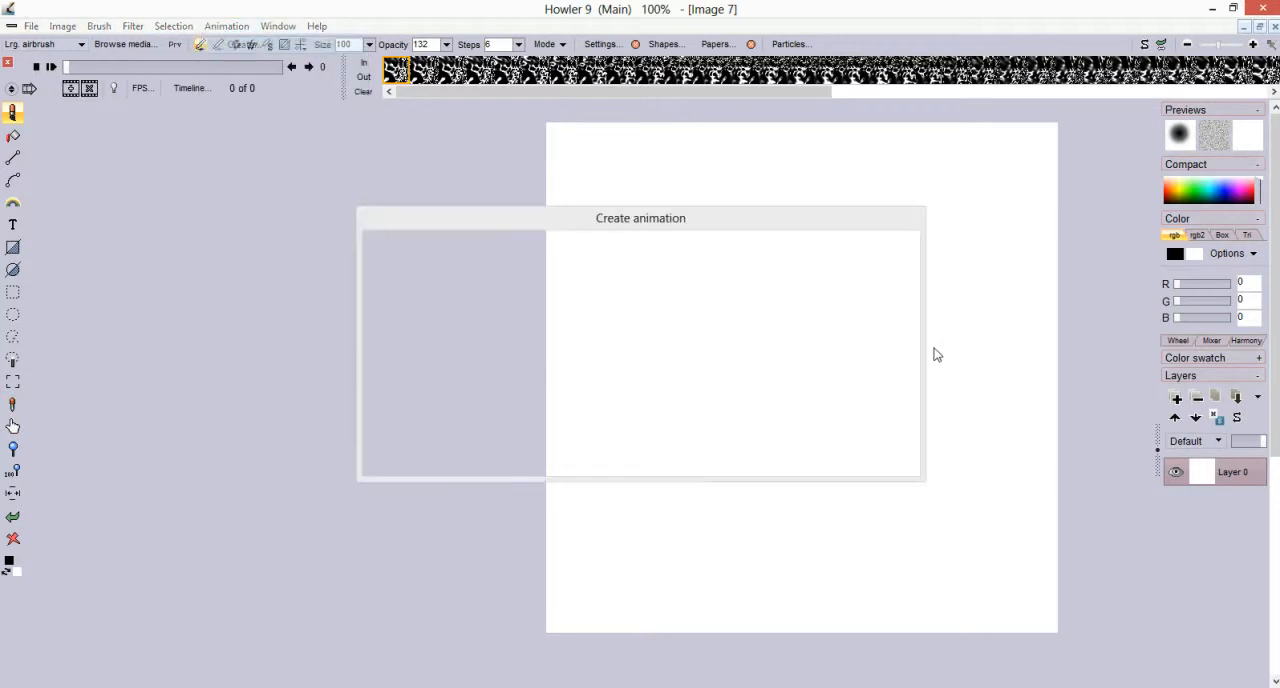
drag(436, 289, 424, 294)
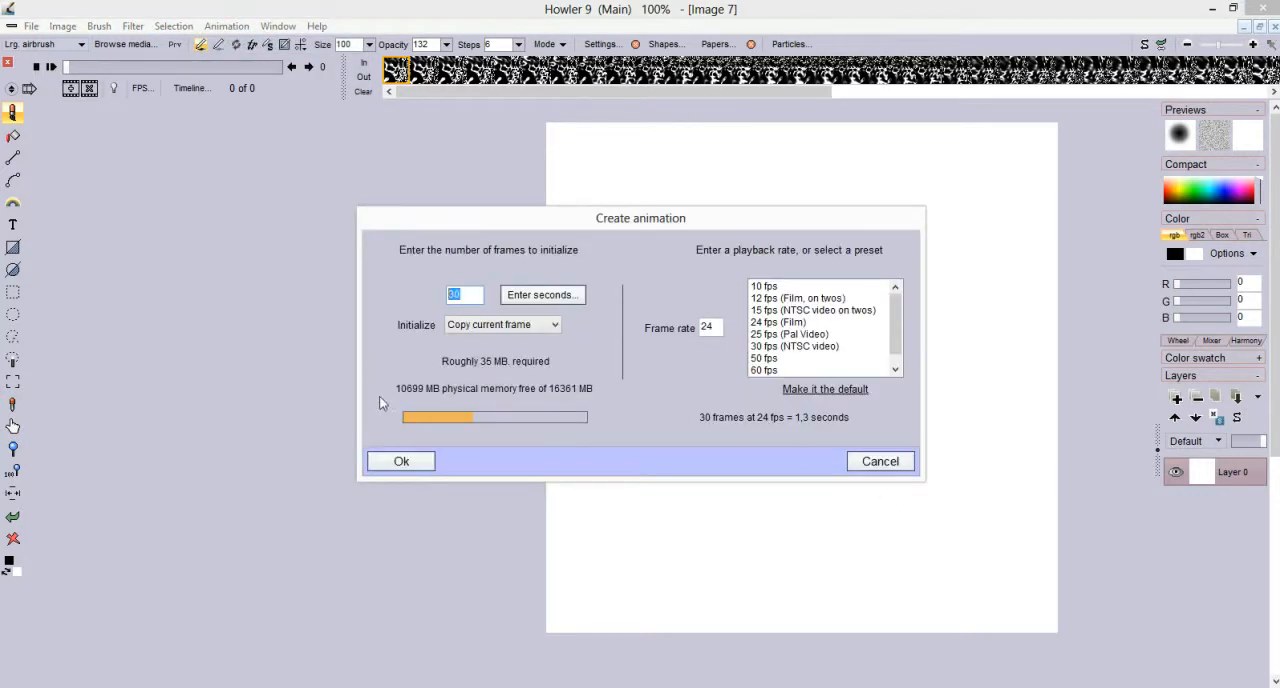
text(80)
click(398, 461)
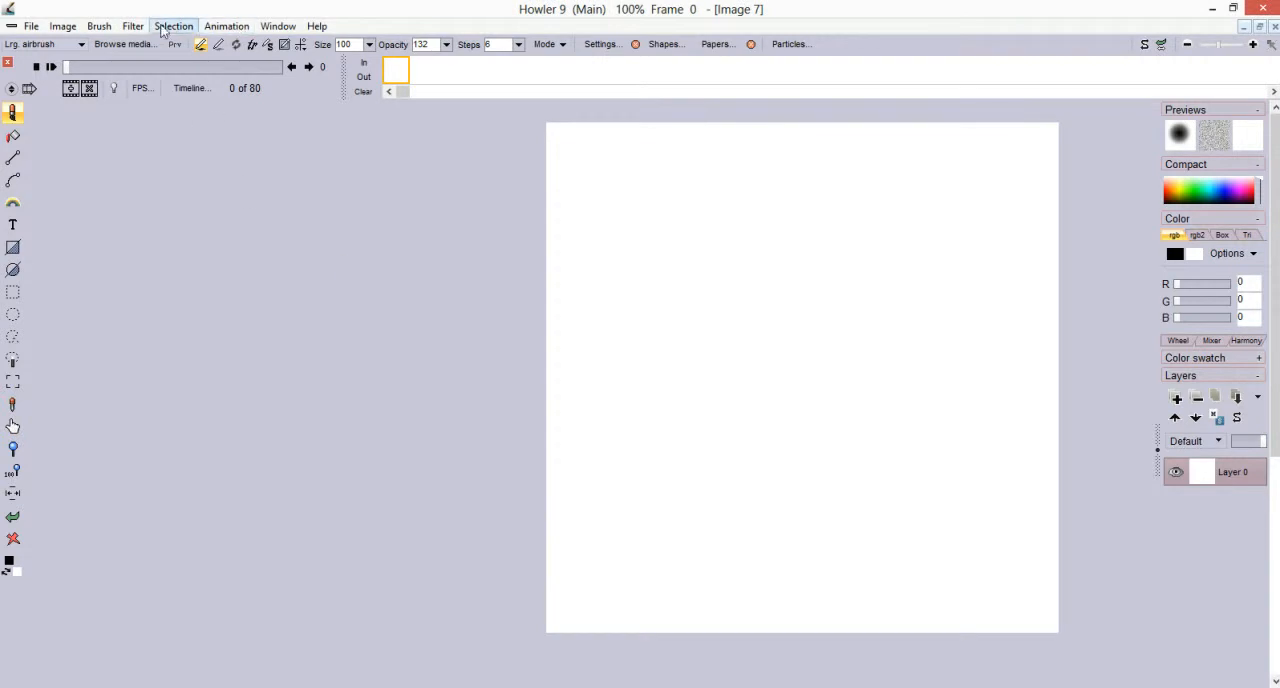
Open the timeline editor clear of the canvas and choose the animated Perlin noise filter
click(185, 89)
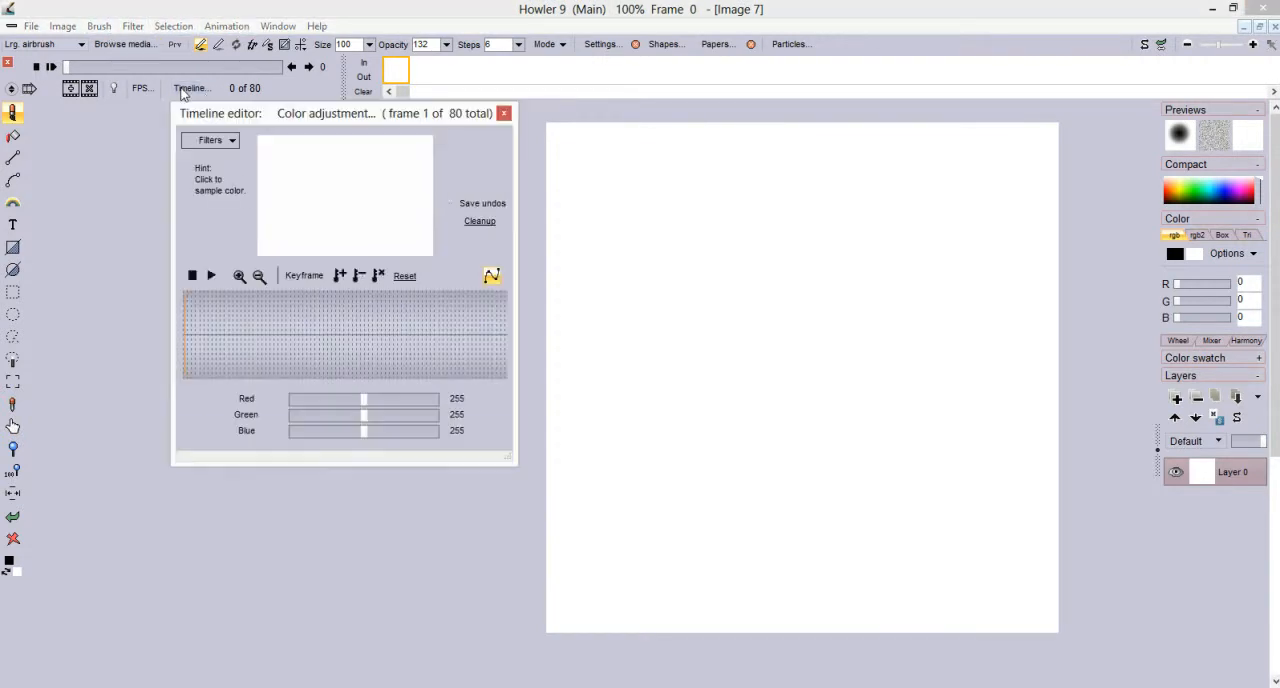
drag(267, 120, 204, 207)
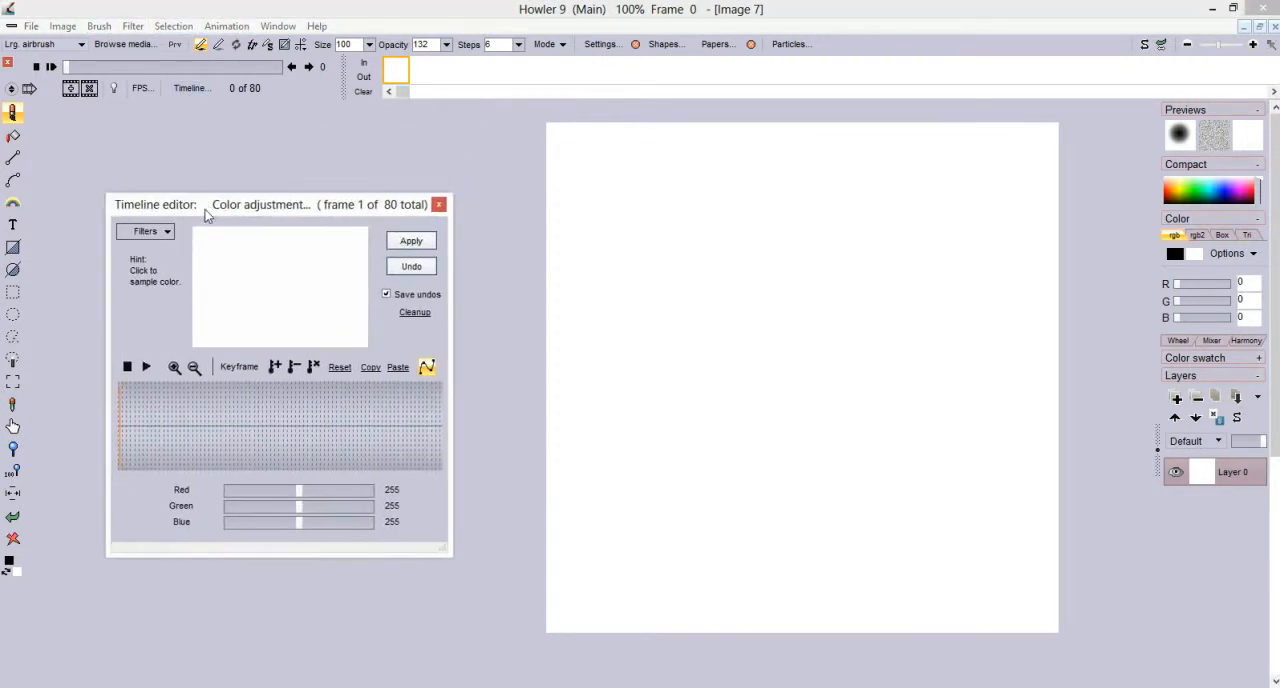
click(164, 233)
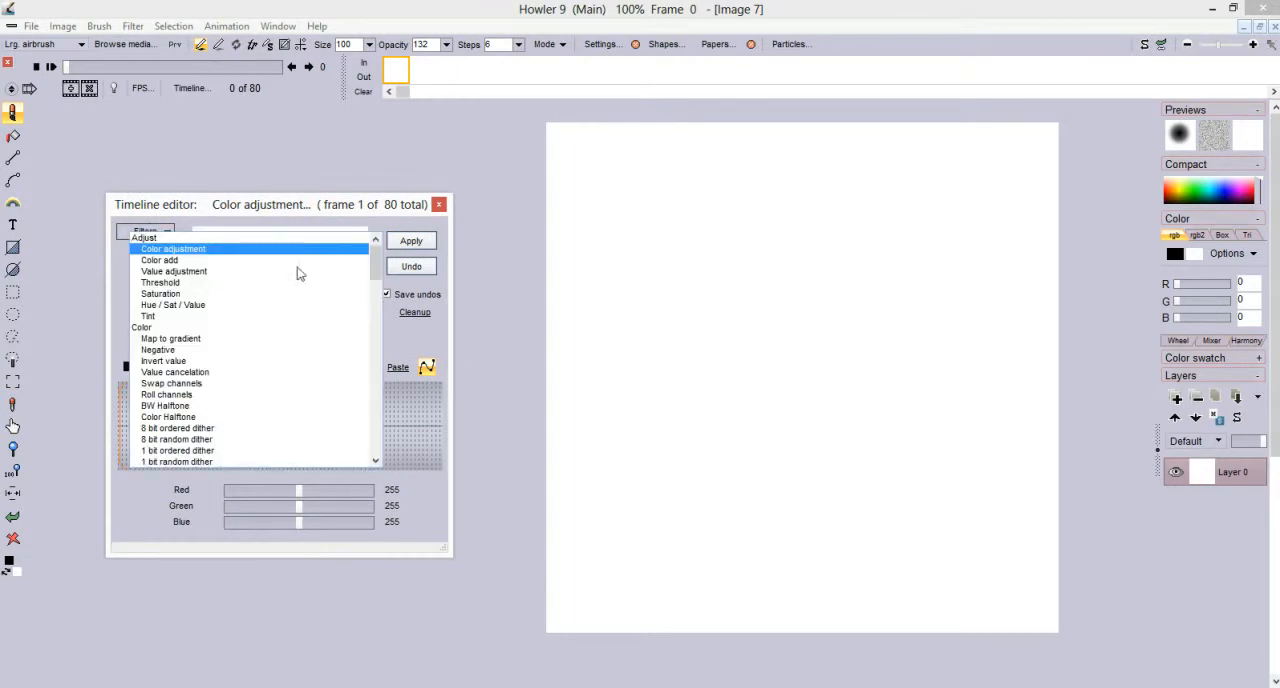
drag(375, 265, 372, 472)
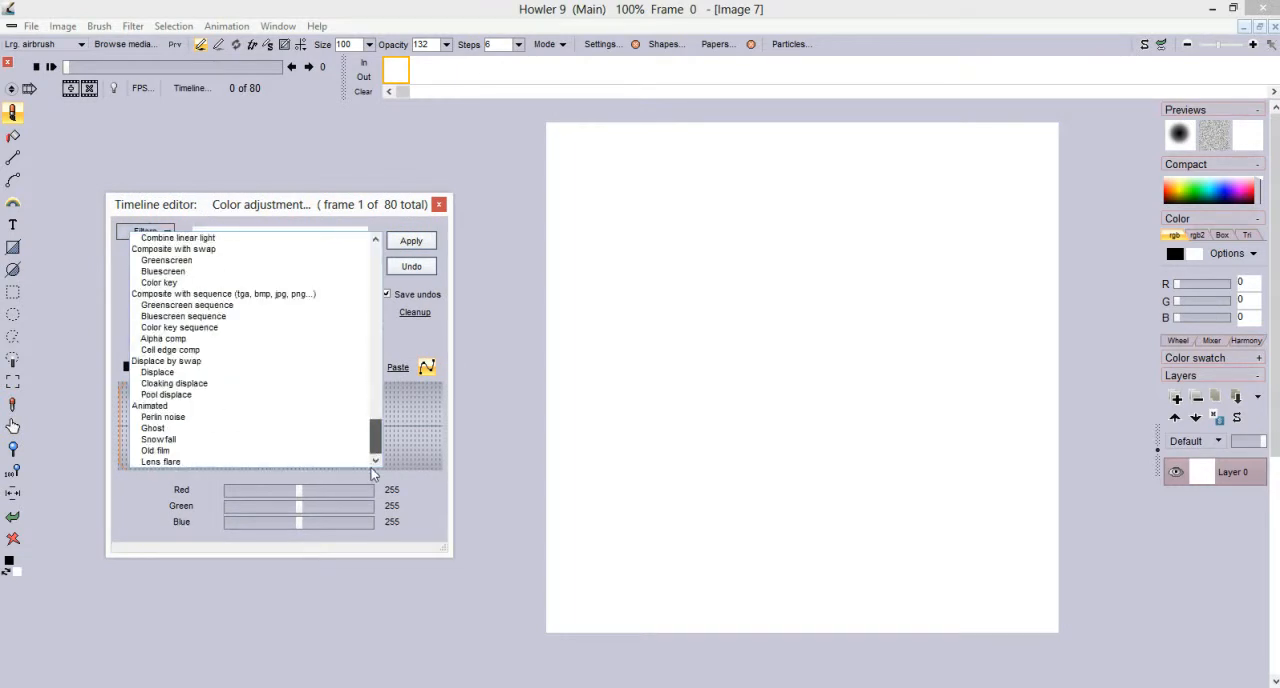
click(156, 418)
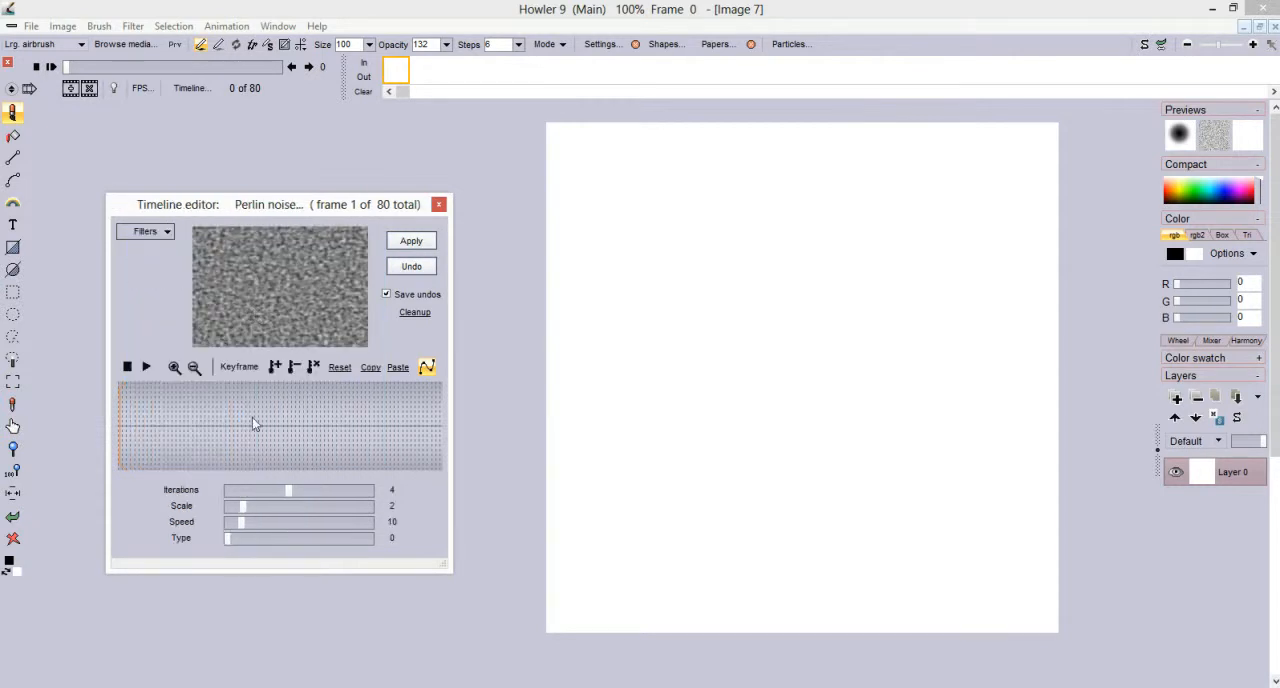
Set Perlin noise to 1 iteration, scale 9, speed 18 and type 1, and apply it to all frames
drag(293, 491, 361, 507)
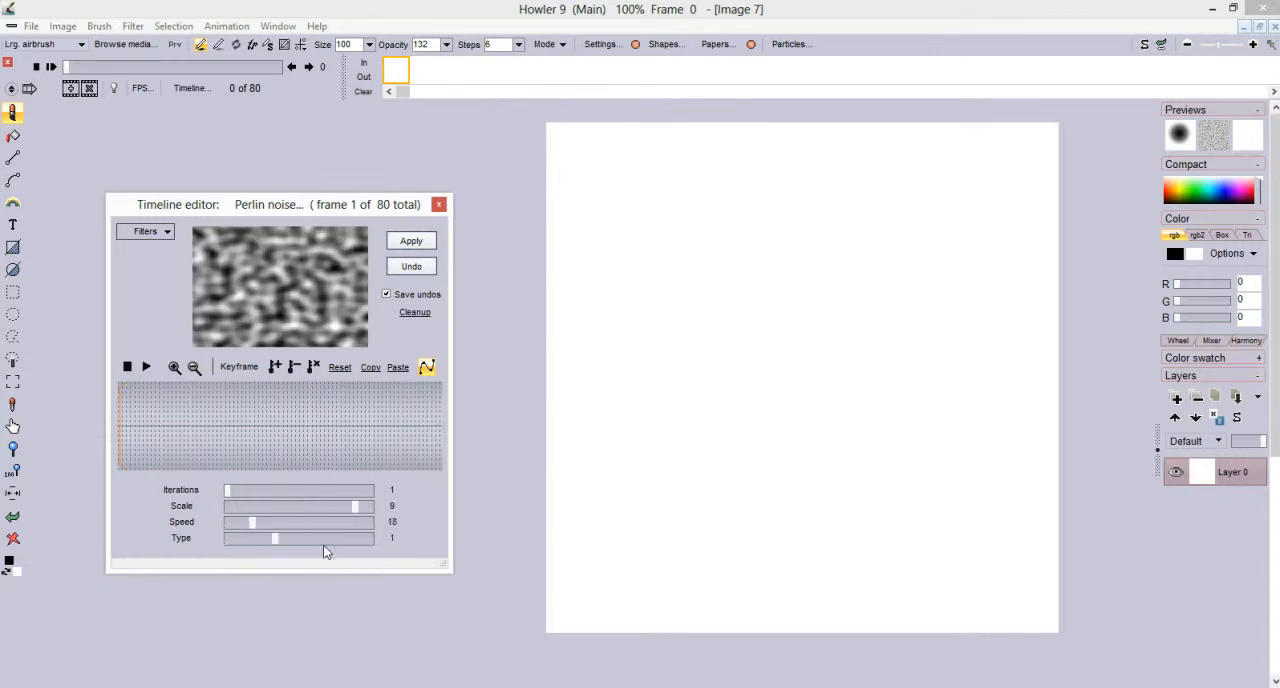
drag(323, 546, 331, 546)
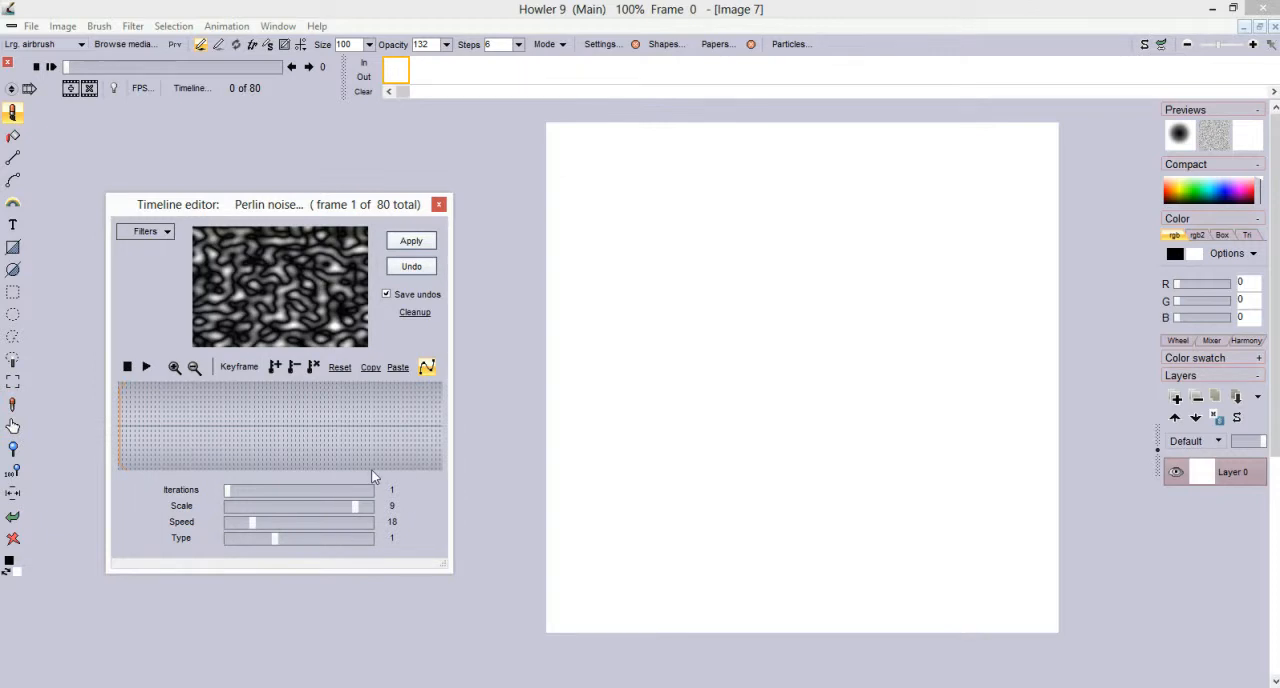
click(405, 243)
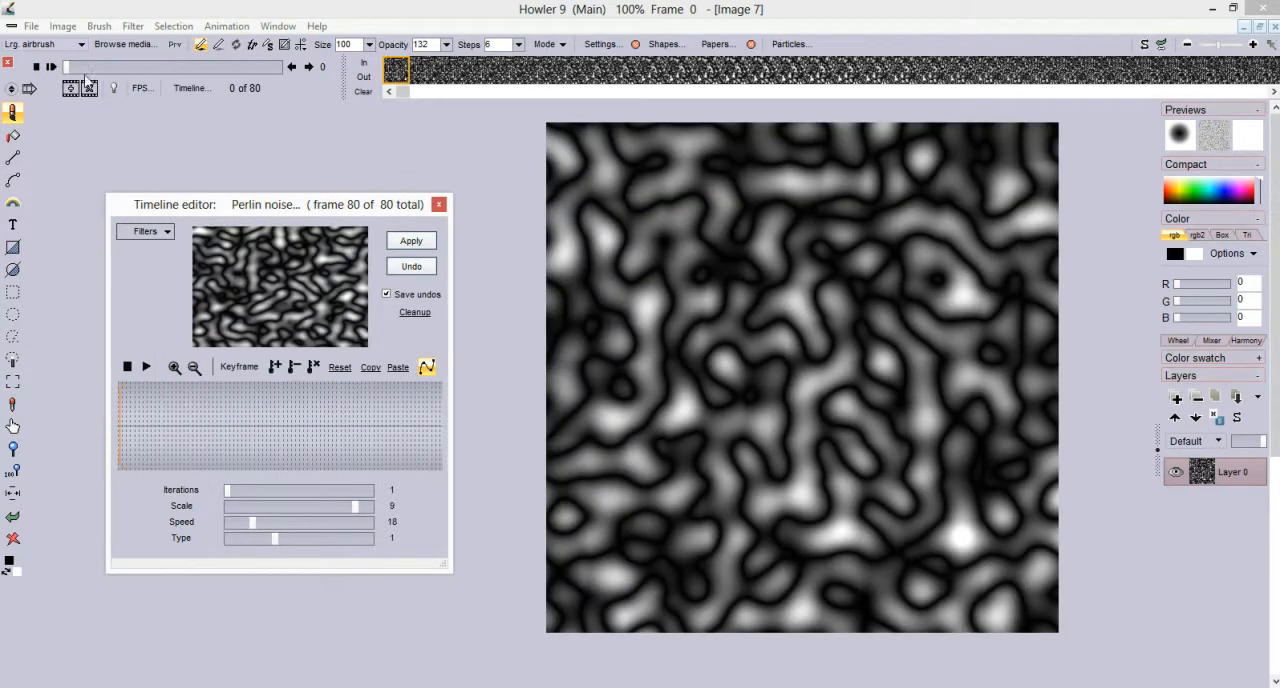
Scrub through the rendered noise animation to its last frame and back to frame 0
drag(83, 67, 294, 67)
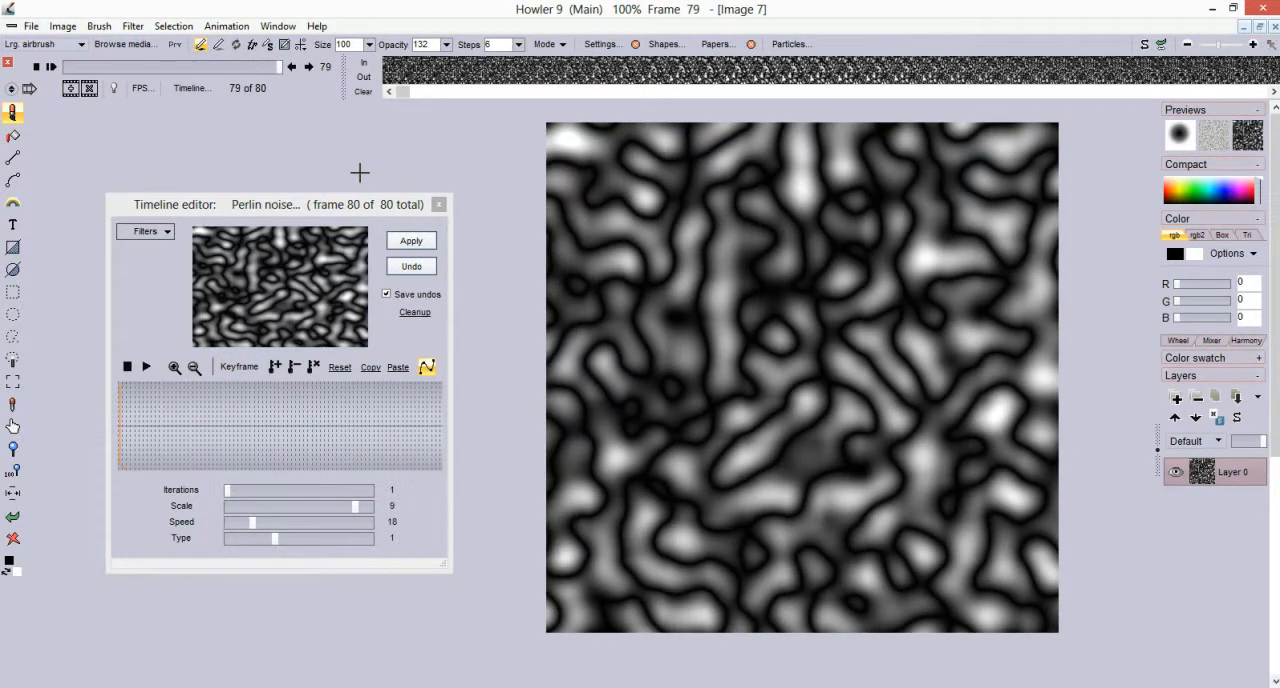
drag(270, 68, 56, 77)
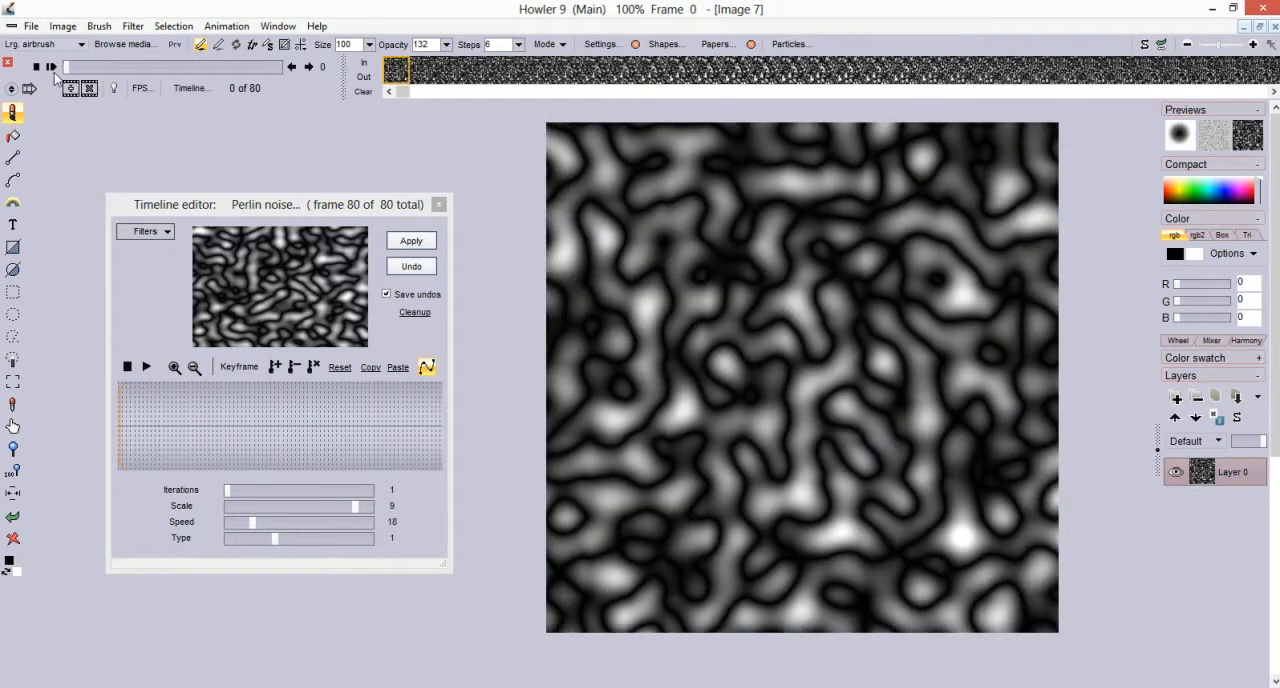
right_click(425, 67)
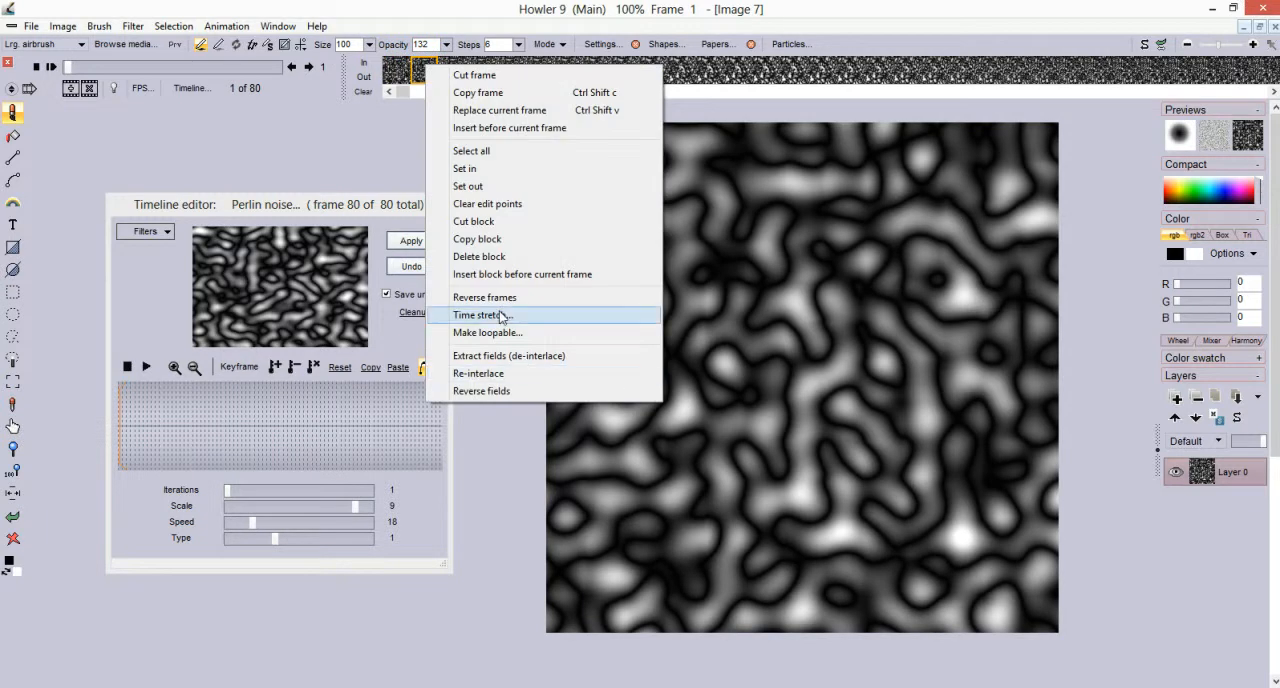
click(500, 315)
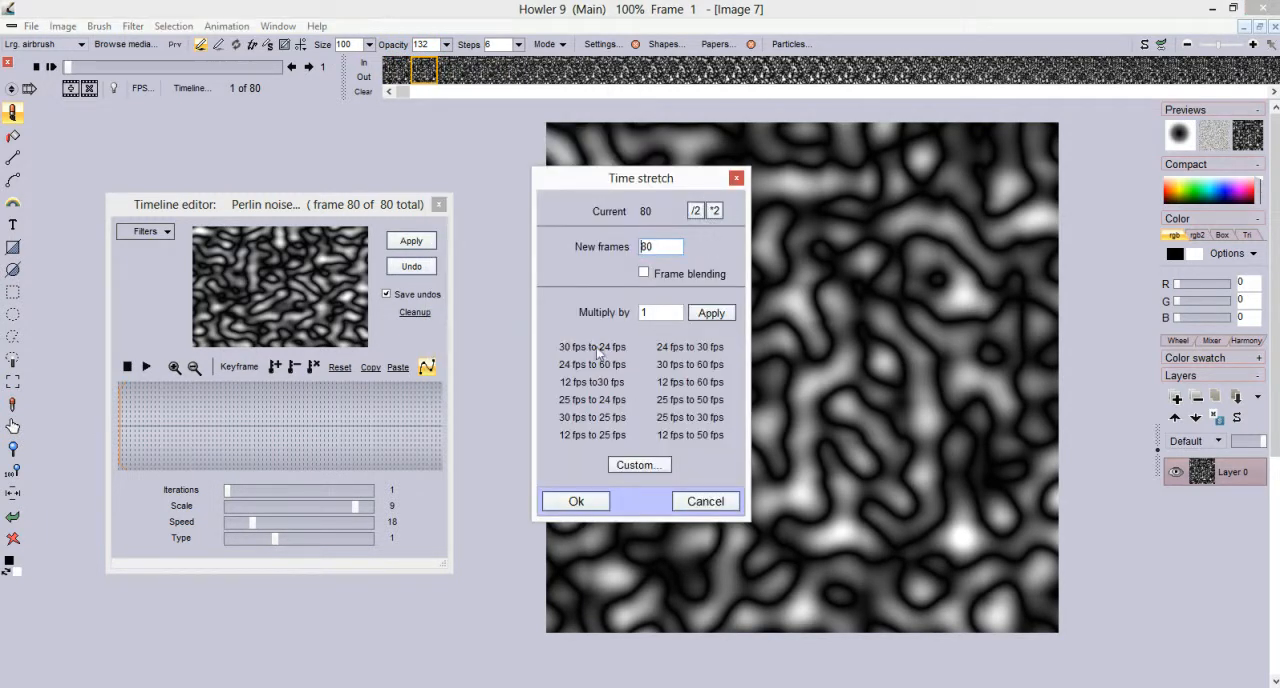
click(736, 179)
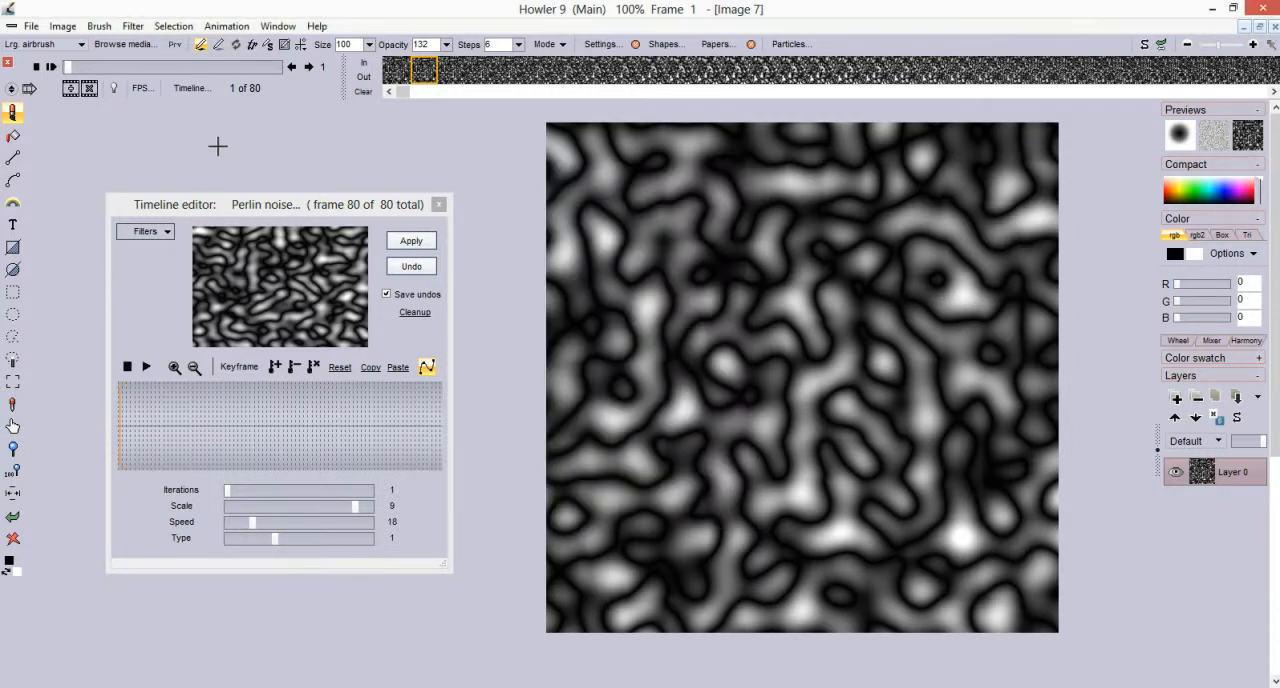
Open the Motion prediction module, move it off the canvas and return the animation to frame 0
click(133, 28)
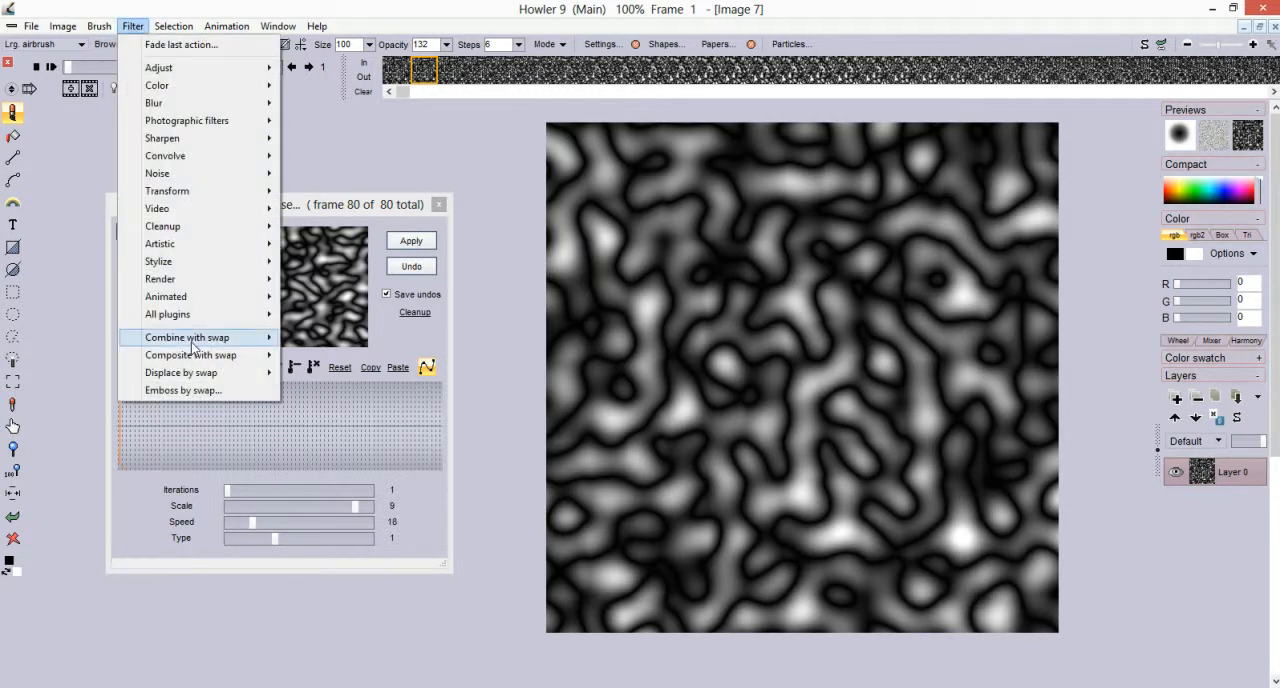
mouse_move(270, 298)
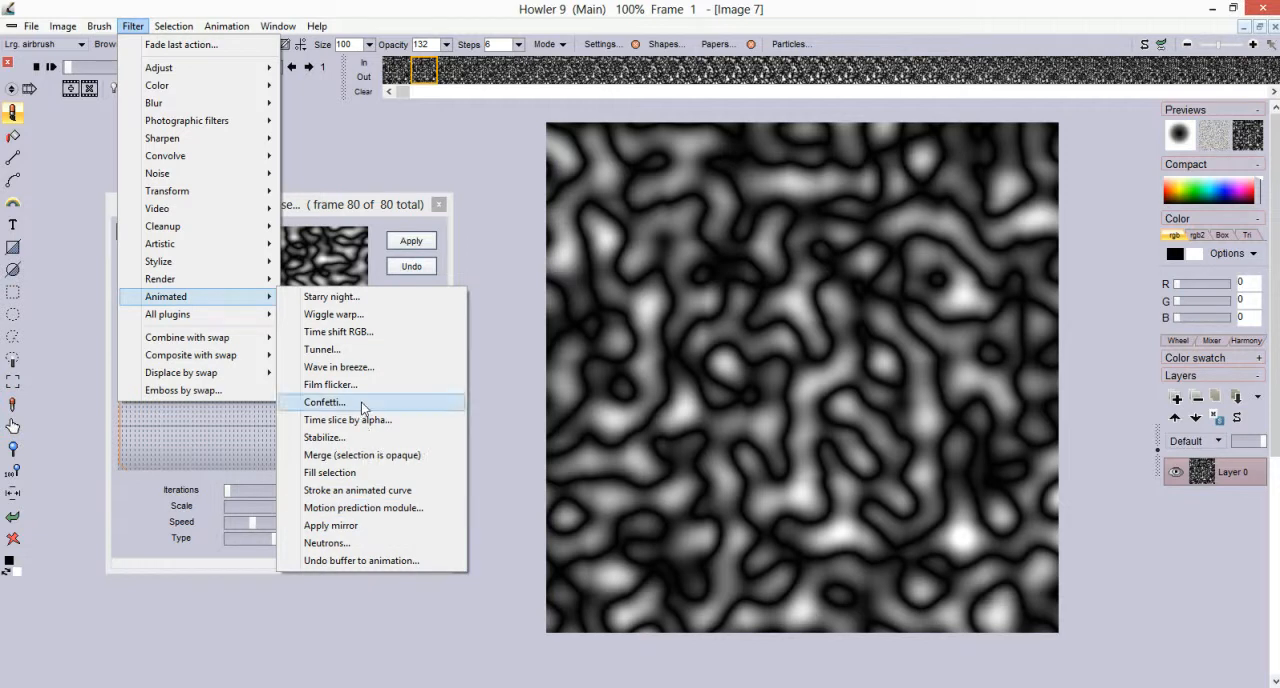
click(414, 510)
drag(614, 158, 340, 139)
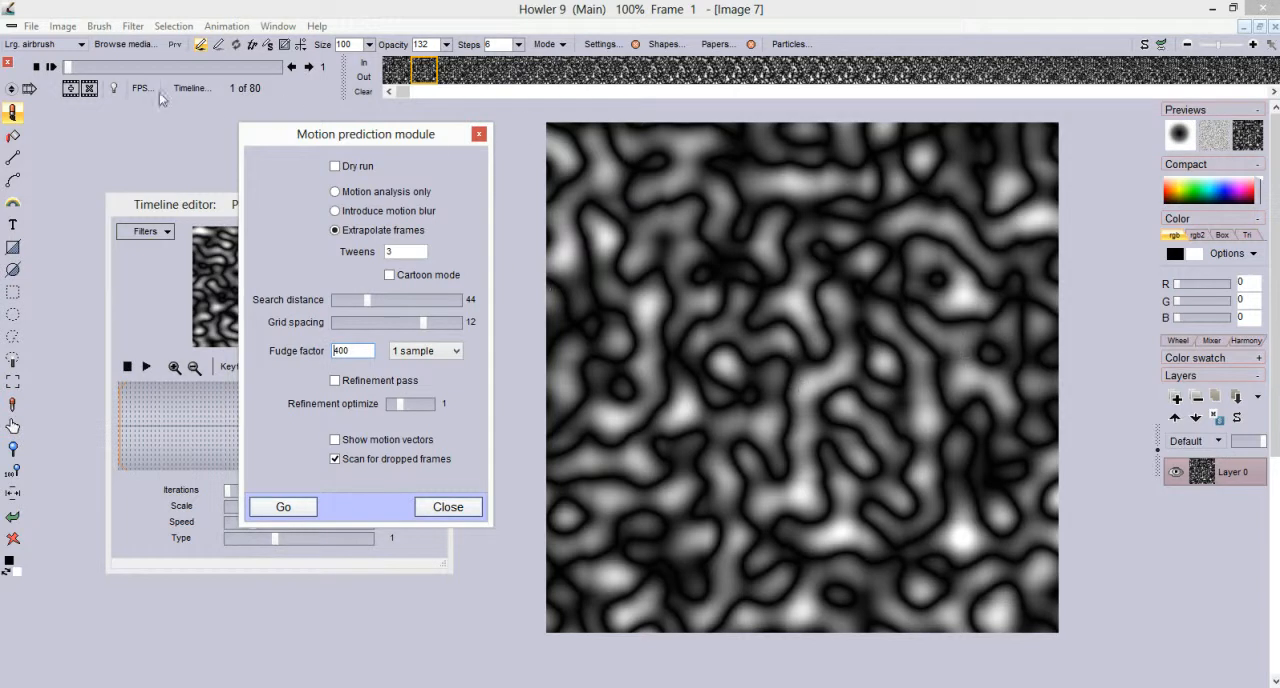
drag(68, 66, 22, 92)
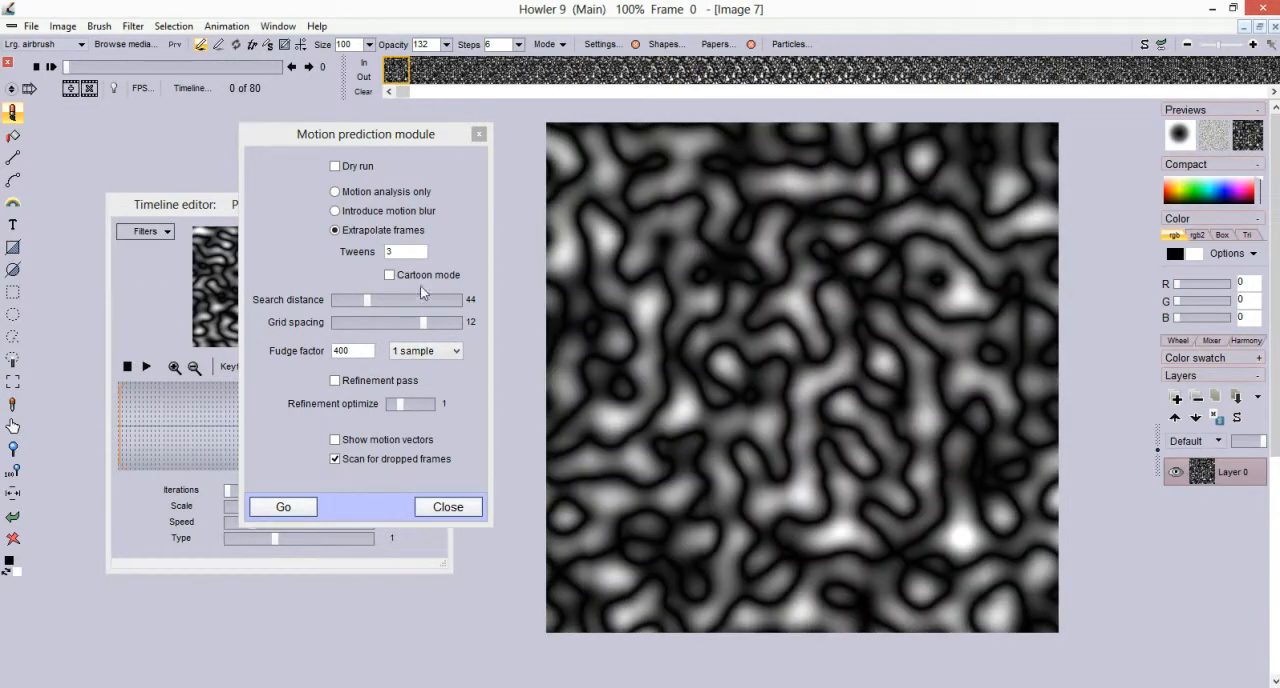
Run motion prediction as a dry run, extrapolating frames with 3 tweens
click(336, 167)
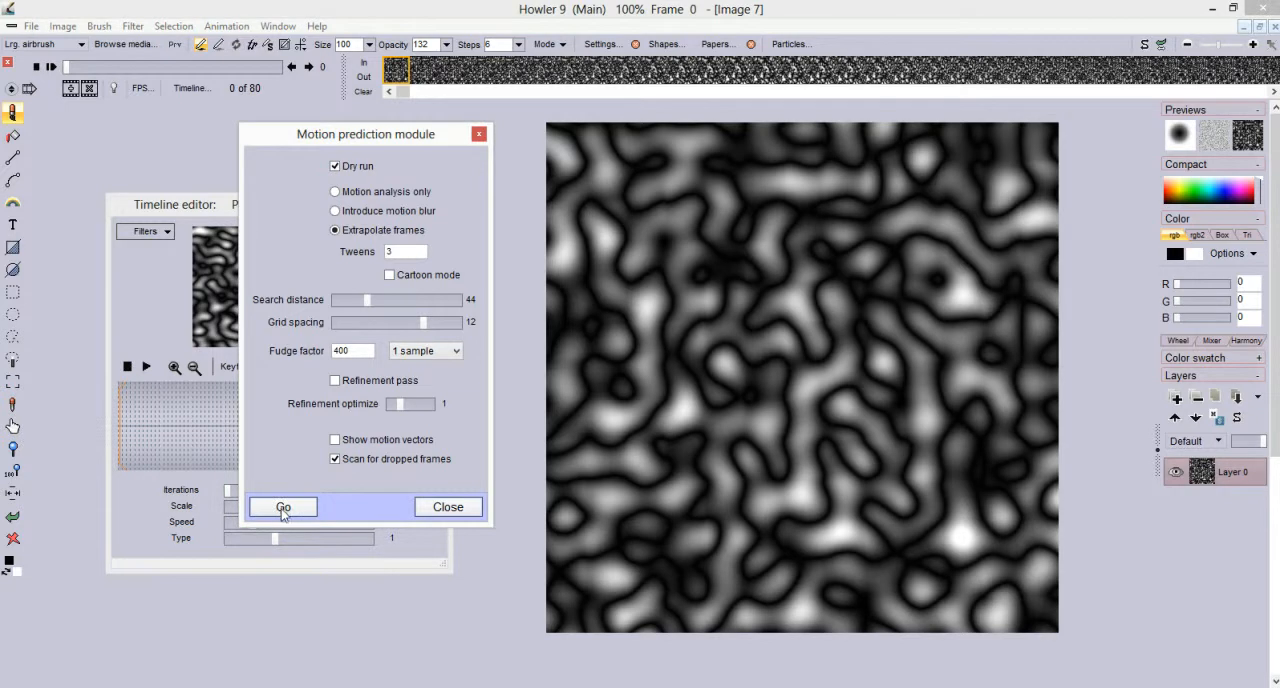
click(283, 507)
click(632, 401)
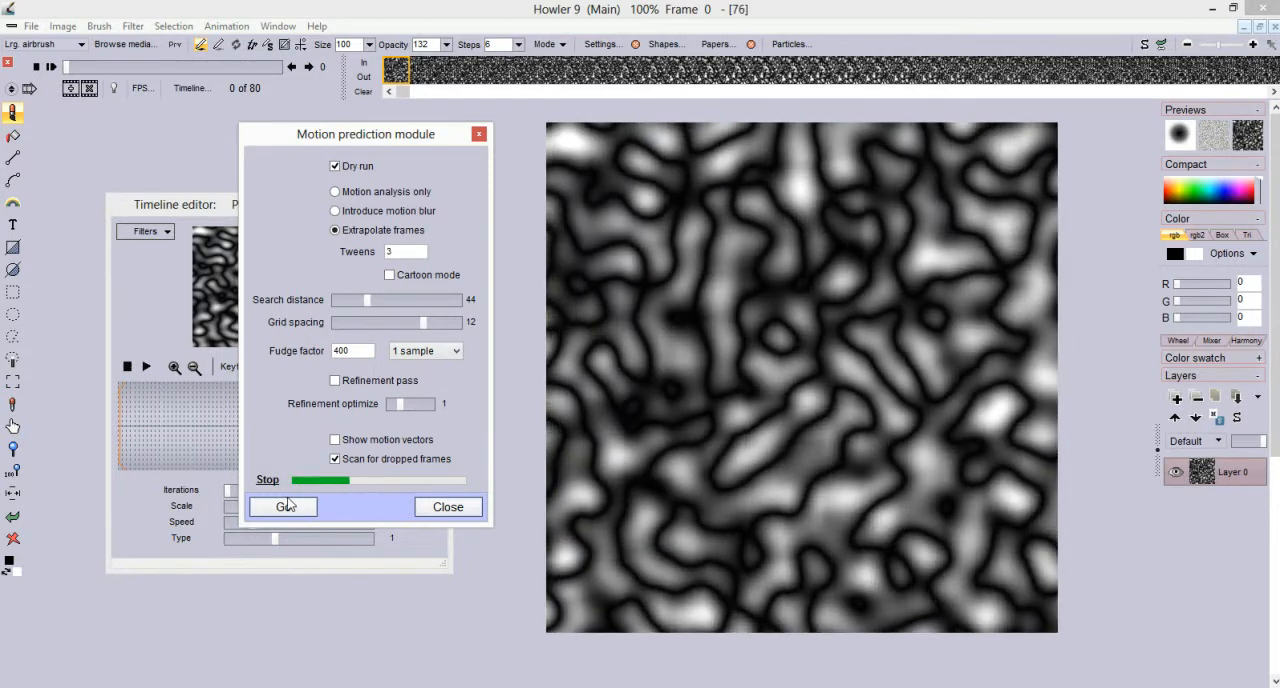
Turn off the dry run and extrapolate the in-between frames with 3 tweens
click(335, 166)
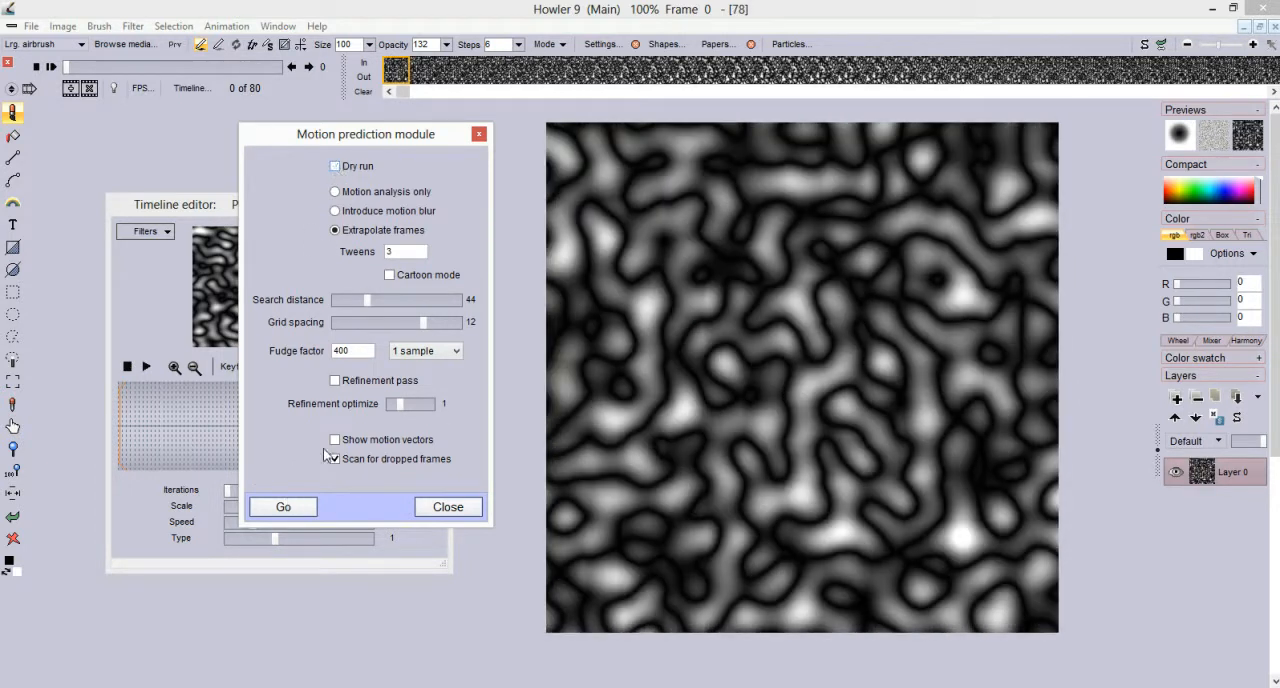
click(285, 508)
click(620, 400)
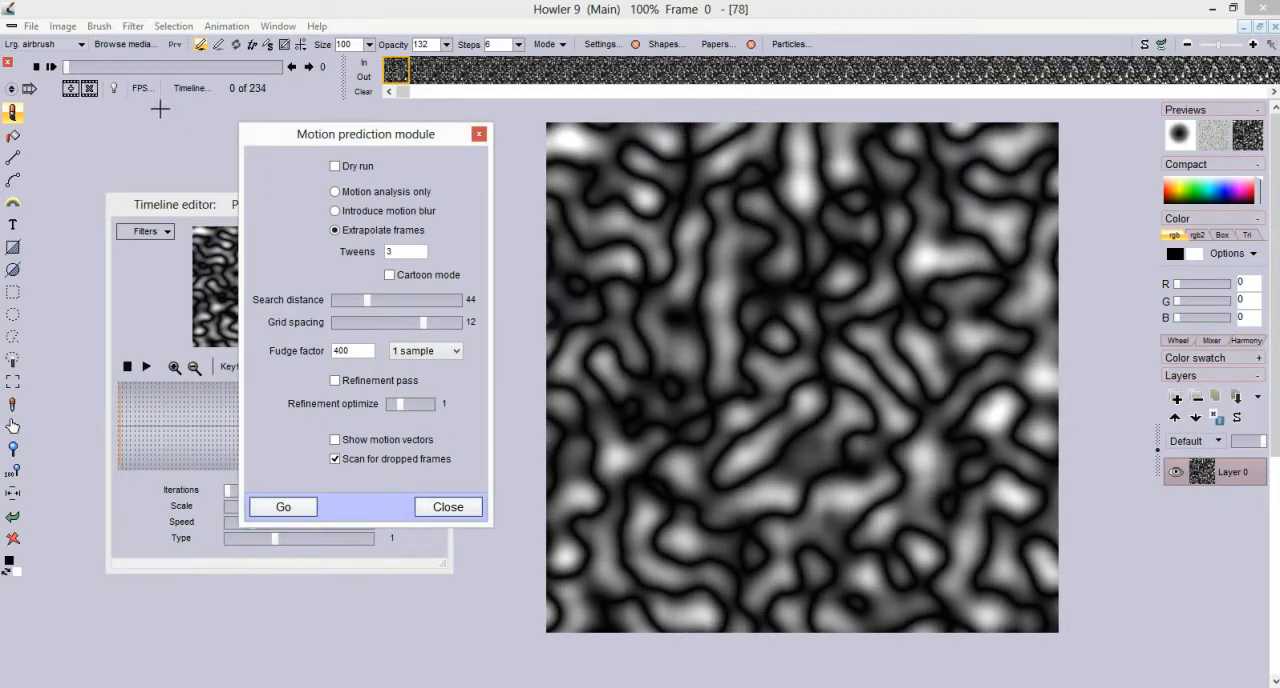
Step through the opening frames of the extended animation and remove the mismatched first frame
mouse_move(70, 70)
mouse_down()
mouse_move(82, 70)
mouse_move(63, 71)
mouse_up()
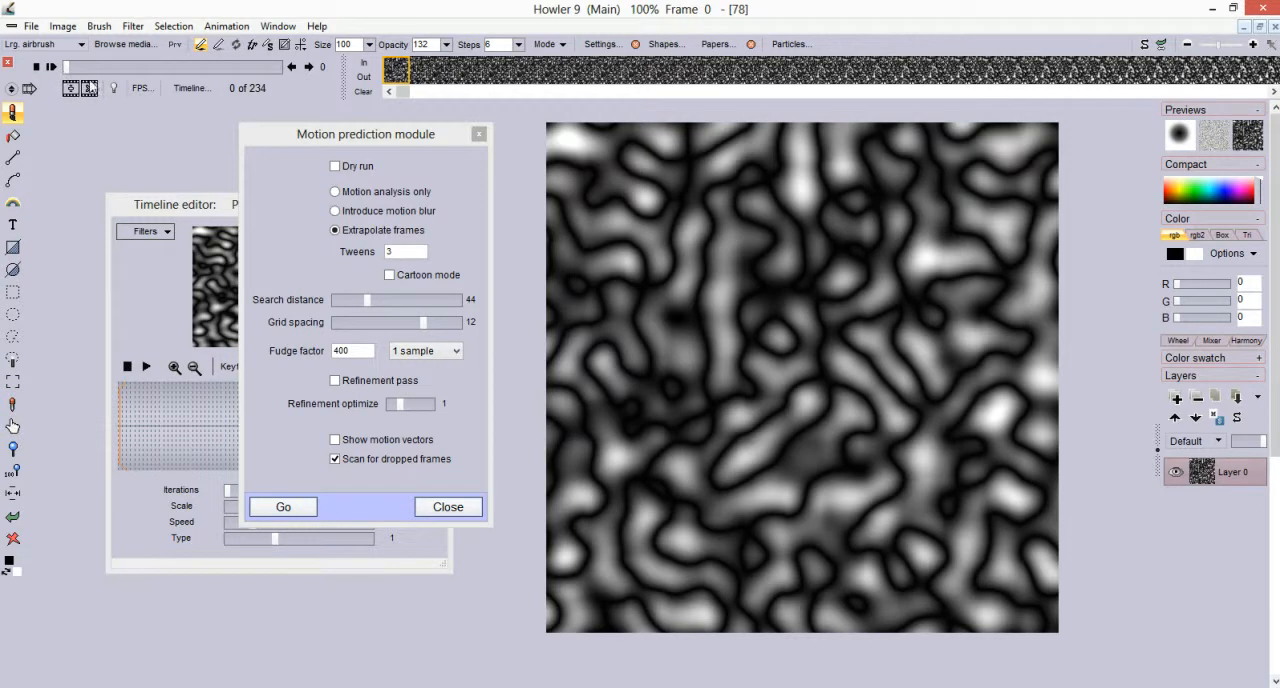
click(310, 70)
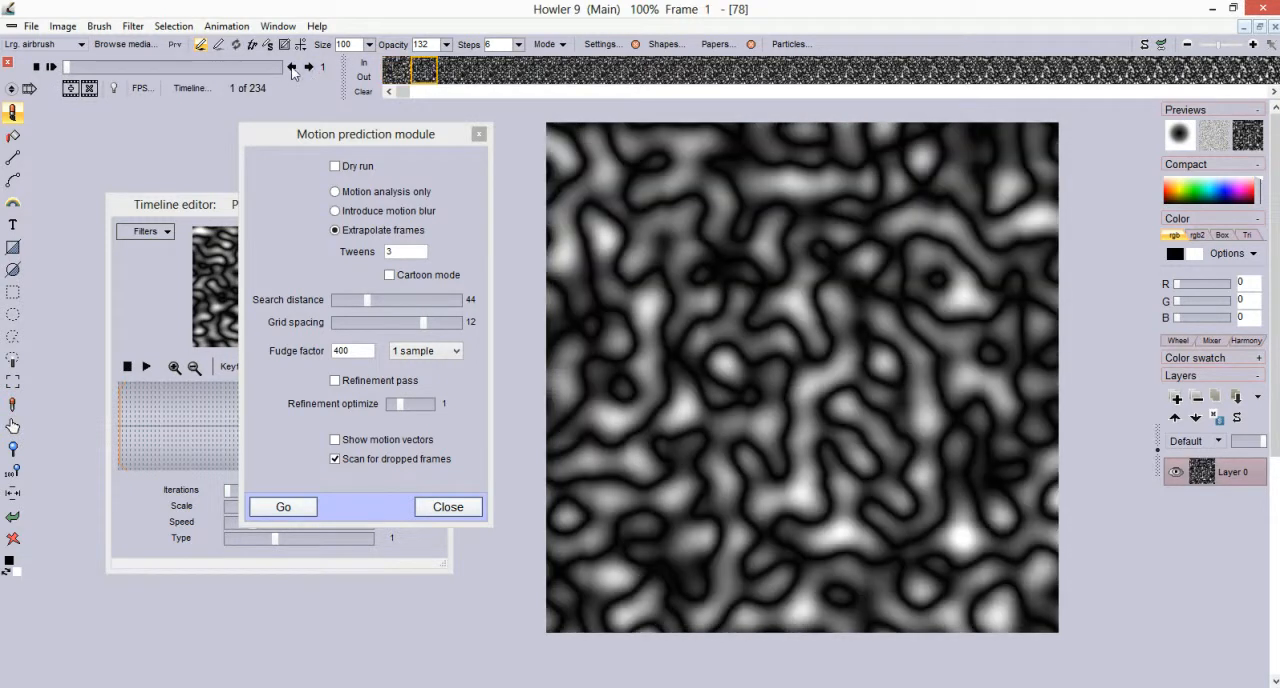
click(309, 67)
click(309, 67)
click(309, 67)
drag(505, 76, 380, 79)
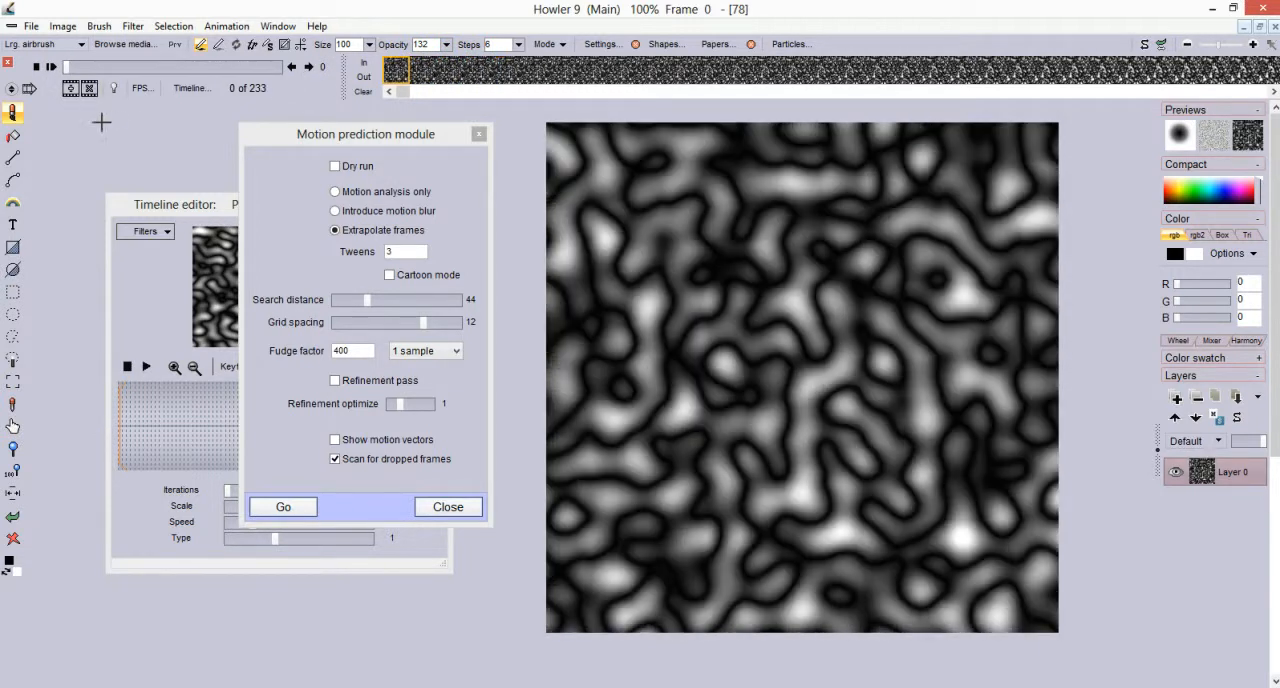
Play the slowed animation from the start, close the Motion prediction module and replay it
mouse_move(67, 67)
mouse_down()
mouse_move(281, 66)
mouse_move(60, 74)
mouse_up()
click(52, 67)
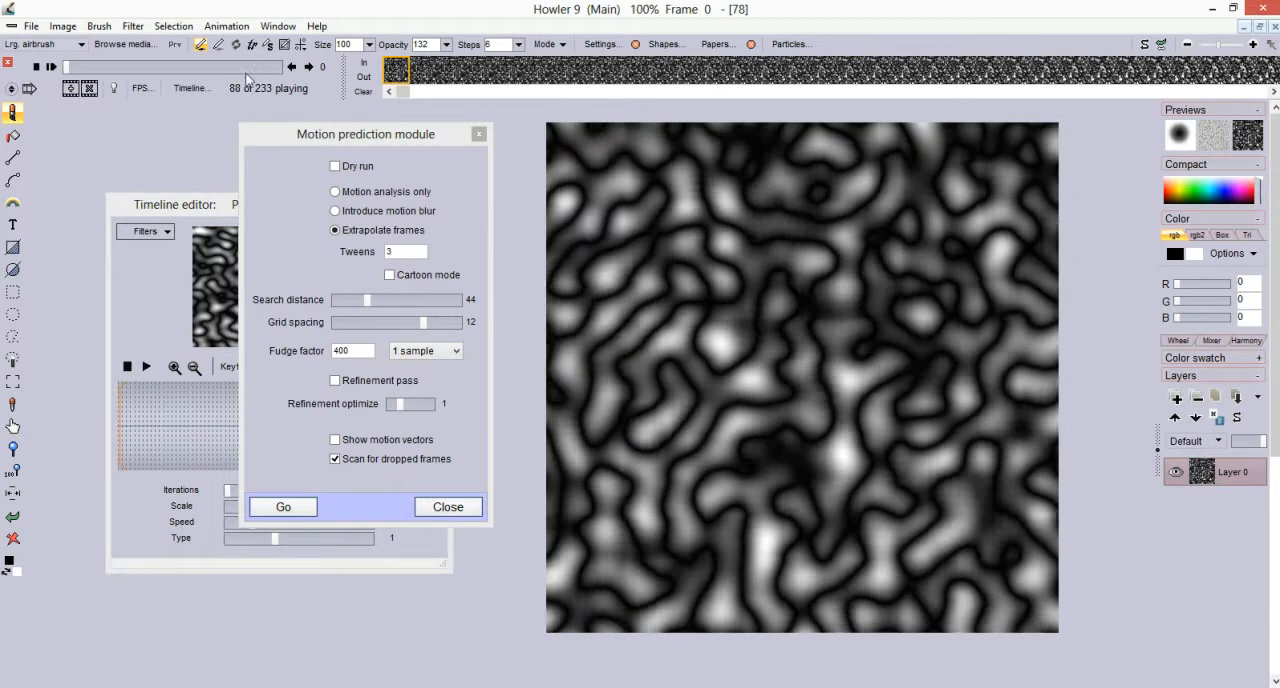
click(446, 509)
mouse_move(250, 68)
mouse_down()
mouse_move(296, 73)
mouse_move(257, 69)
mouse_up()
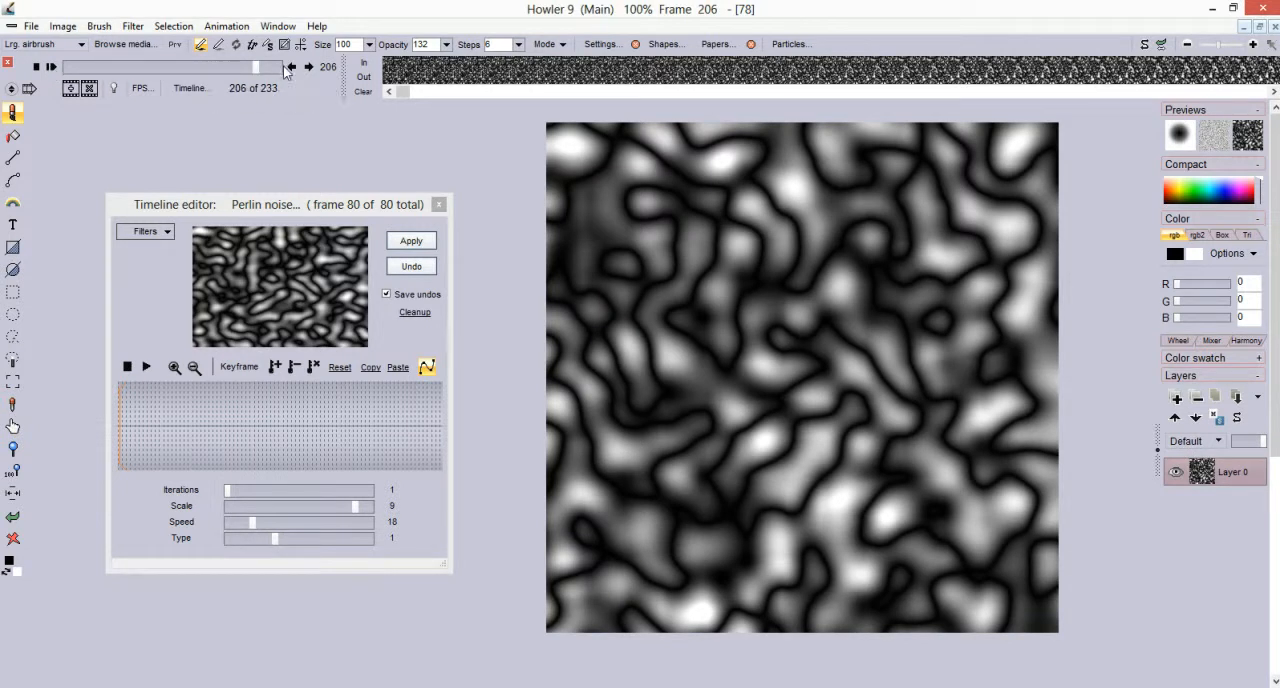
click(53, 67)
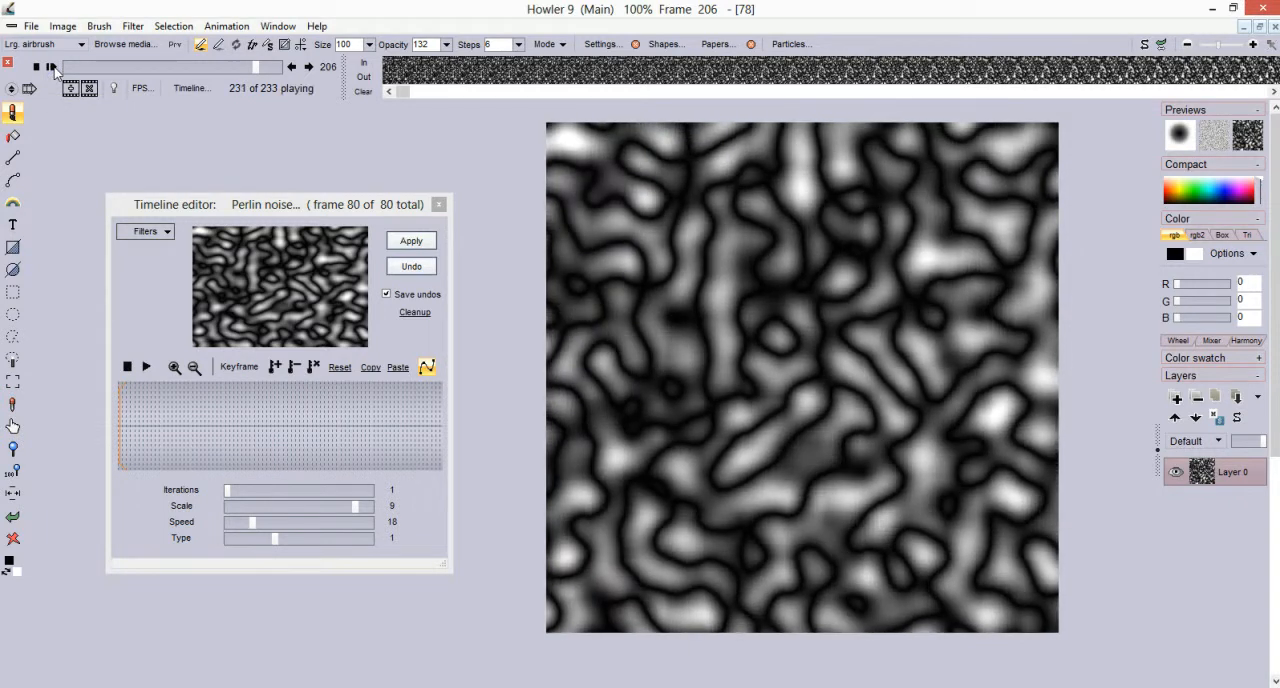
Play the closing section of the animation from about frame 206 to examine the transition back to the start
mouse_move(261, 64)
mouse_down()
mouse_move(280, 68)
mouse_move(256, 68)
mouse_up()
click(50, 68)
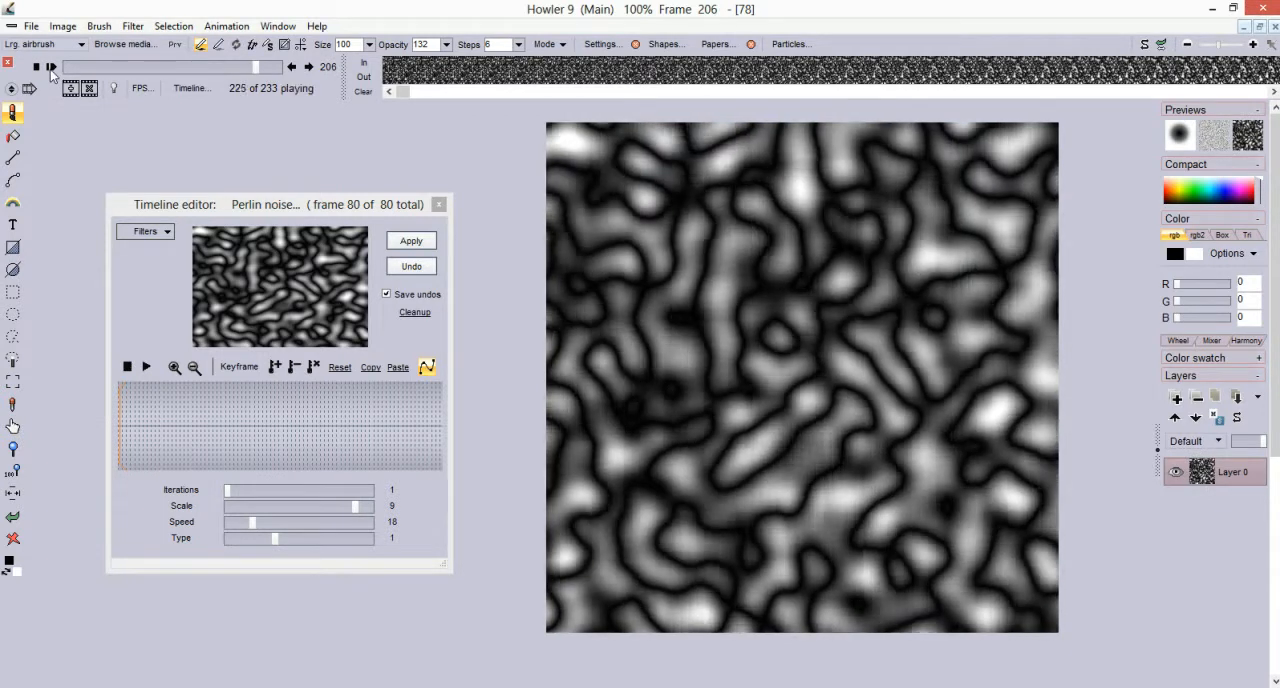
drag(256, 67, 254, 72)
Make the animation loopable from a frame in its last quarter, blending its end into its beginning
click(431, 65)
right_click(425, 63)
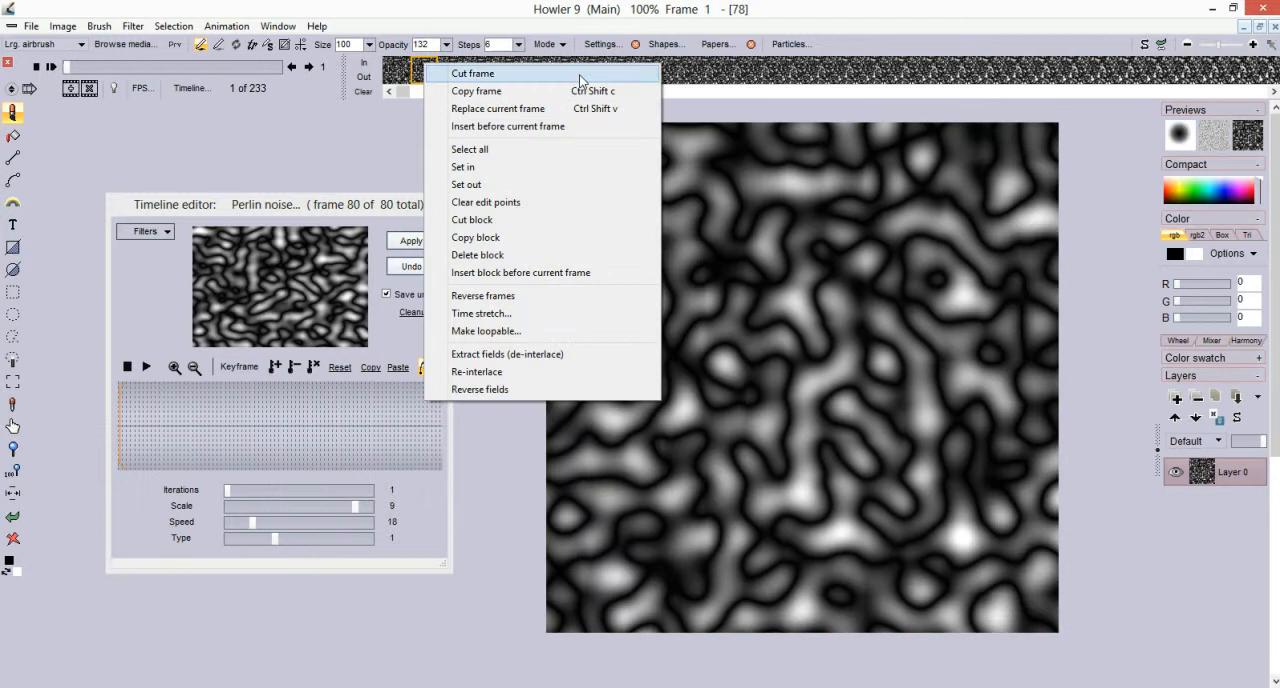
click(490, 331)
drag(657, 317, 464, 333)
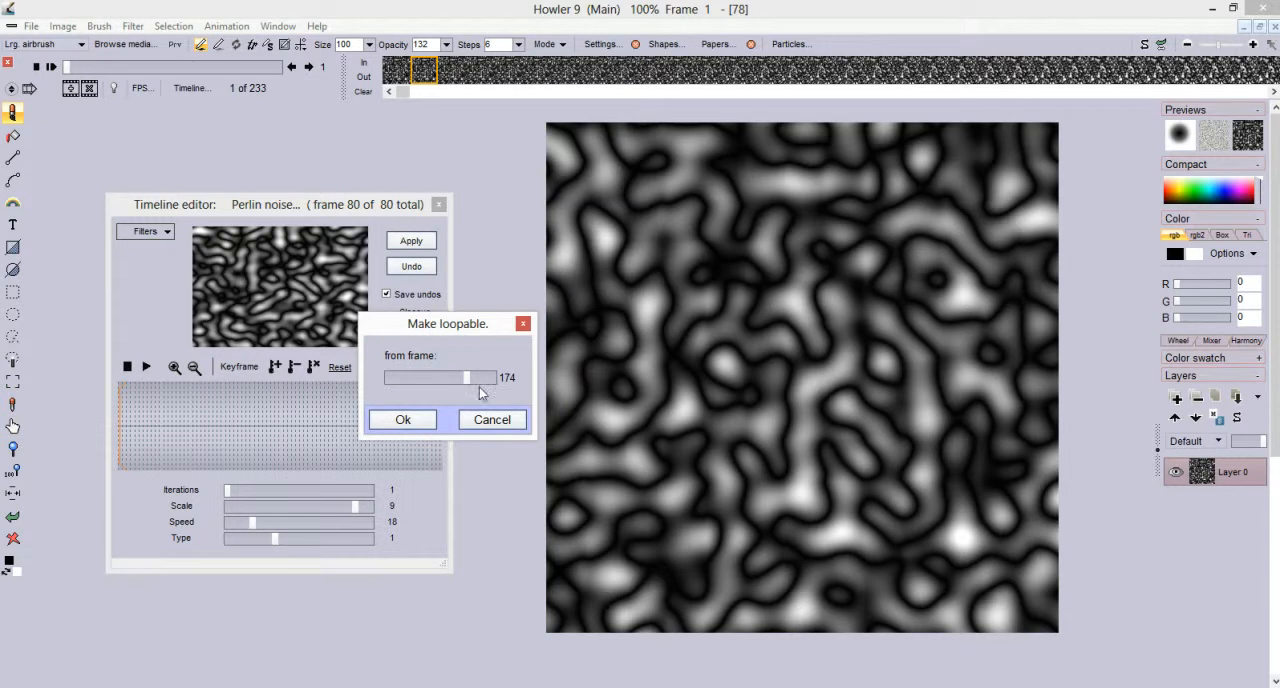
mouse_move(471, 383)
mouse_down()
mouse_move(495, 378)
mouse_move(470, 384)
mouse_up()
drag(445, 375, 443, 376)
drag(446, 378, 441, 383)
drag(472, 380, 445, 390)
click(405, 420)
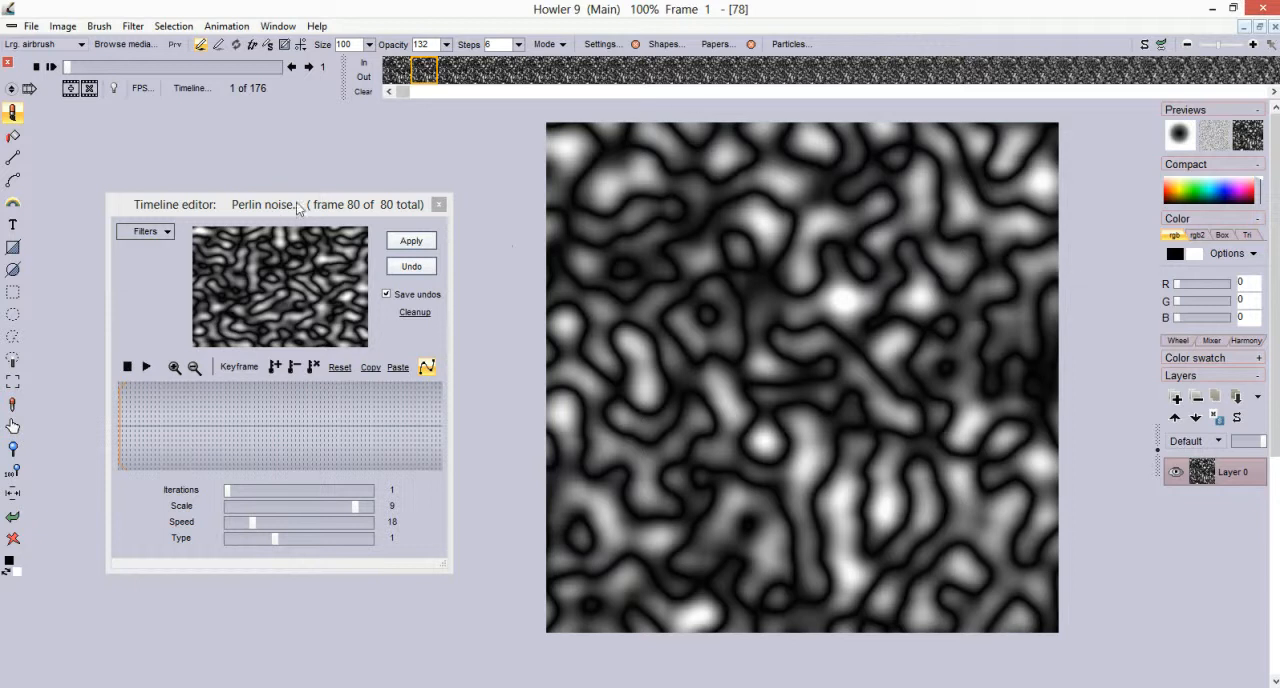
Scrub to frame 32 of the loopable animation, return to the first frame and play it through
drag(70, 70, 105, 70)
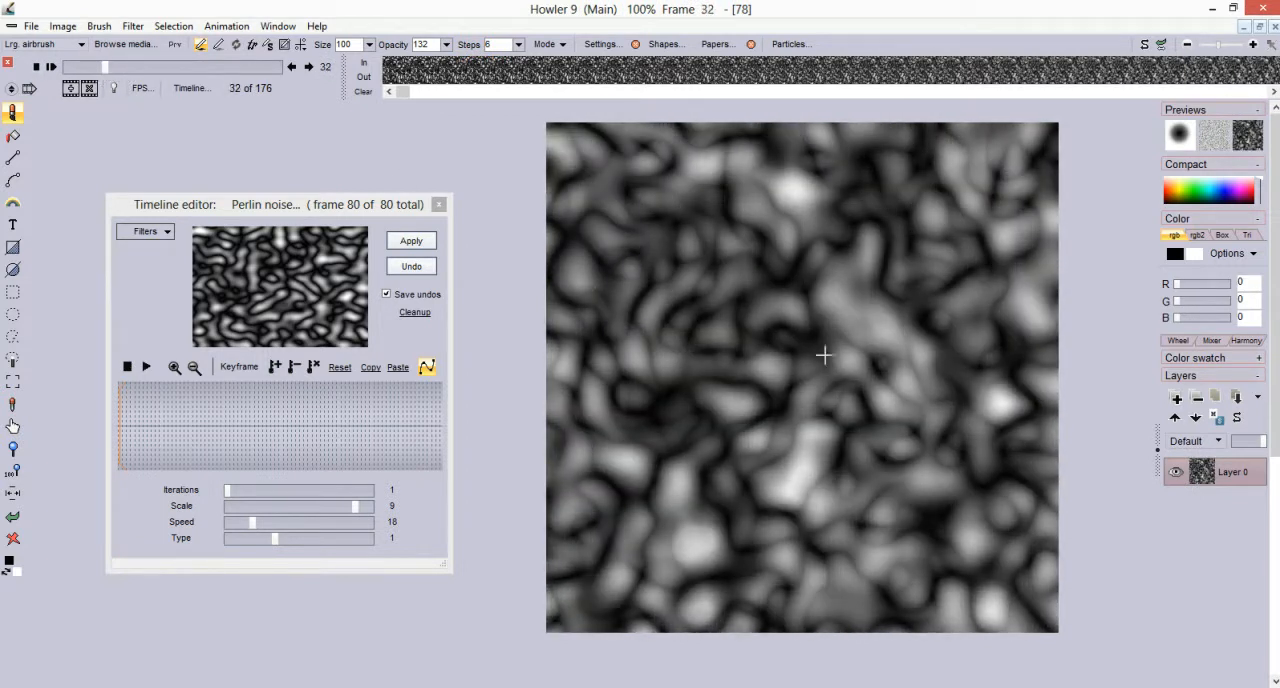
drag(104, 67, 57, 72)
click(51, 66)
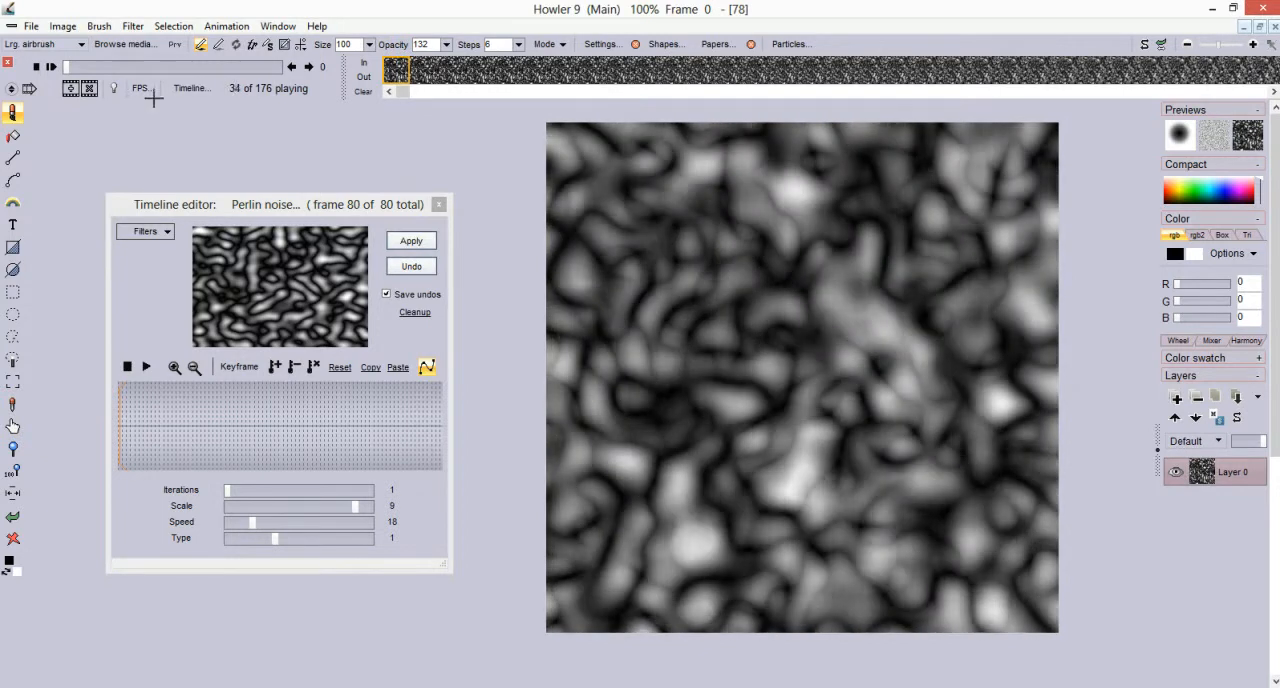
click(85, 67)
mouse_move(85, 70)
mouse_down()
mouse_move(70, 68)
mouse_move(108, 66)
mouse_move(64, 70)
mouse_up()
Switch the timeline editor's filter from Perlin noise to Color adjustment
click(171, 233)
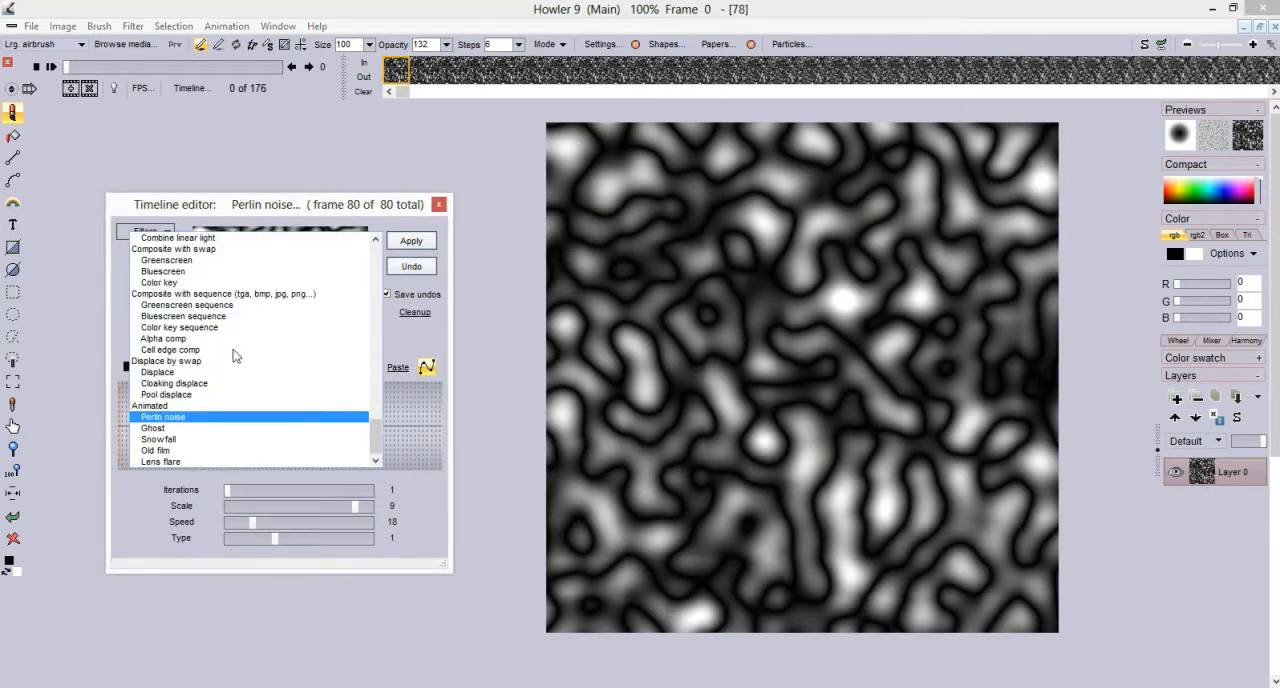
drag(374, 432, 372, 245)
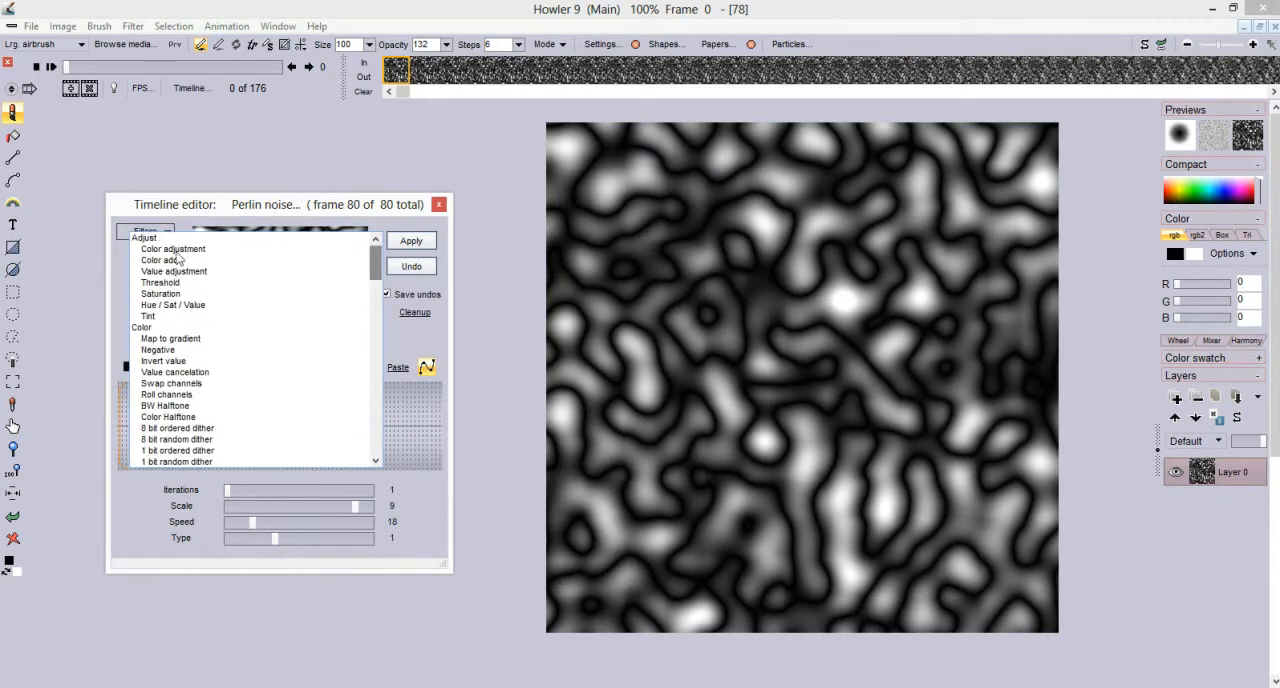
mouse_move(377, 260)
mouse_down()
mouse_move(377, 285)
mouse_move(377, 258)
mouse_up()
click(158, 249)
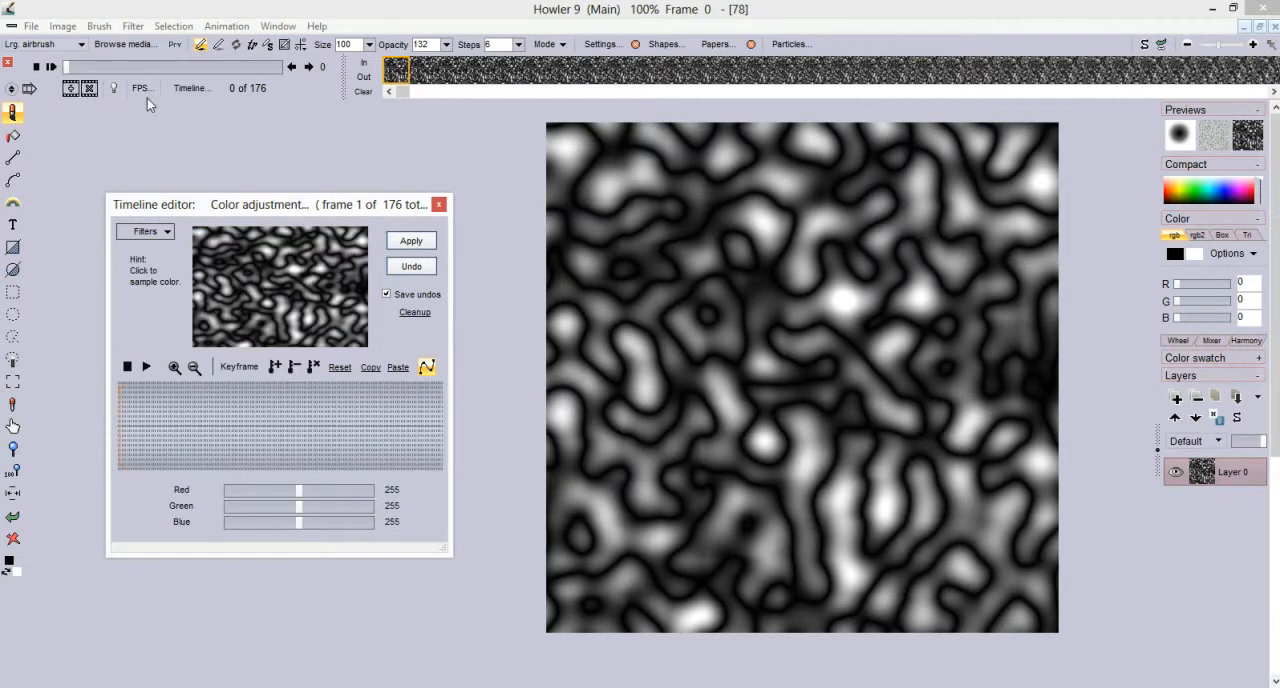
Play the animation across the loop point from frame 148, stop it and move to frame 94
drag(102, 70, 248, 65)
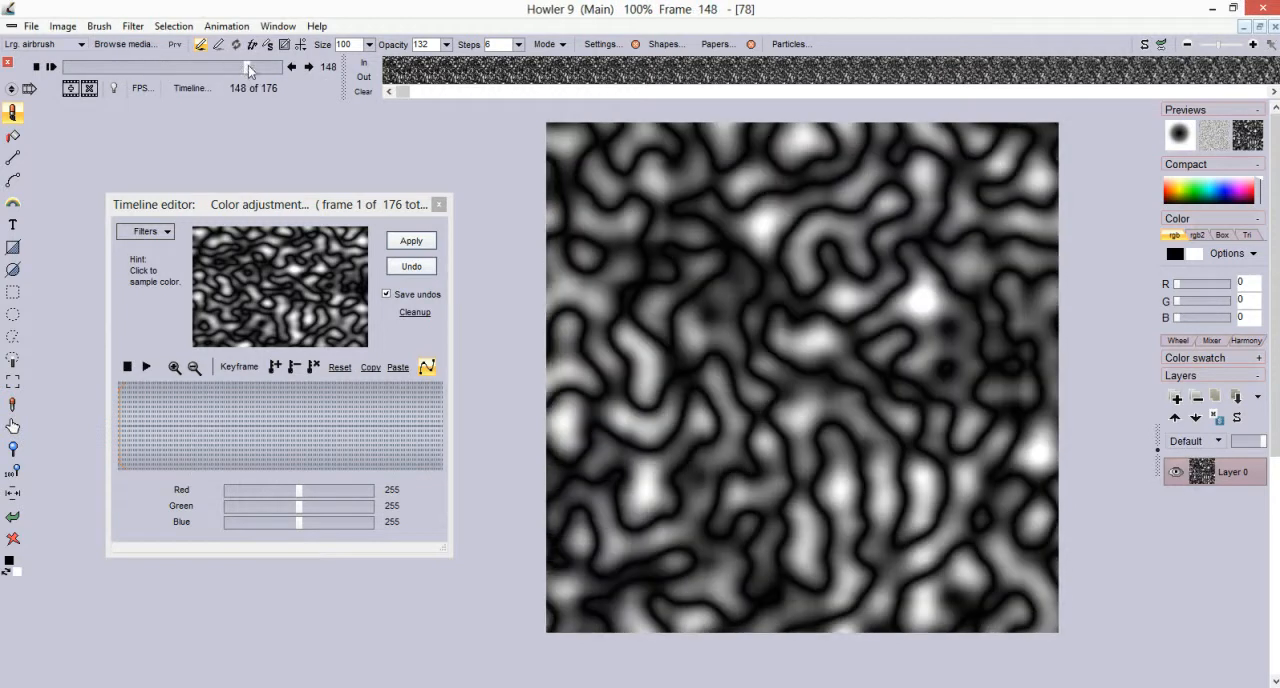
click(51, 66)
click(160, 67)
drag(159, 69, 180, 67)
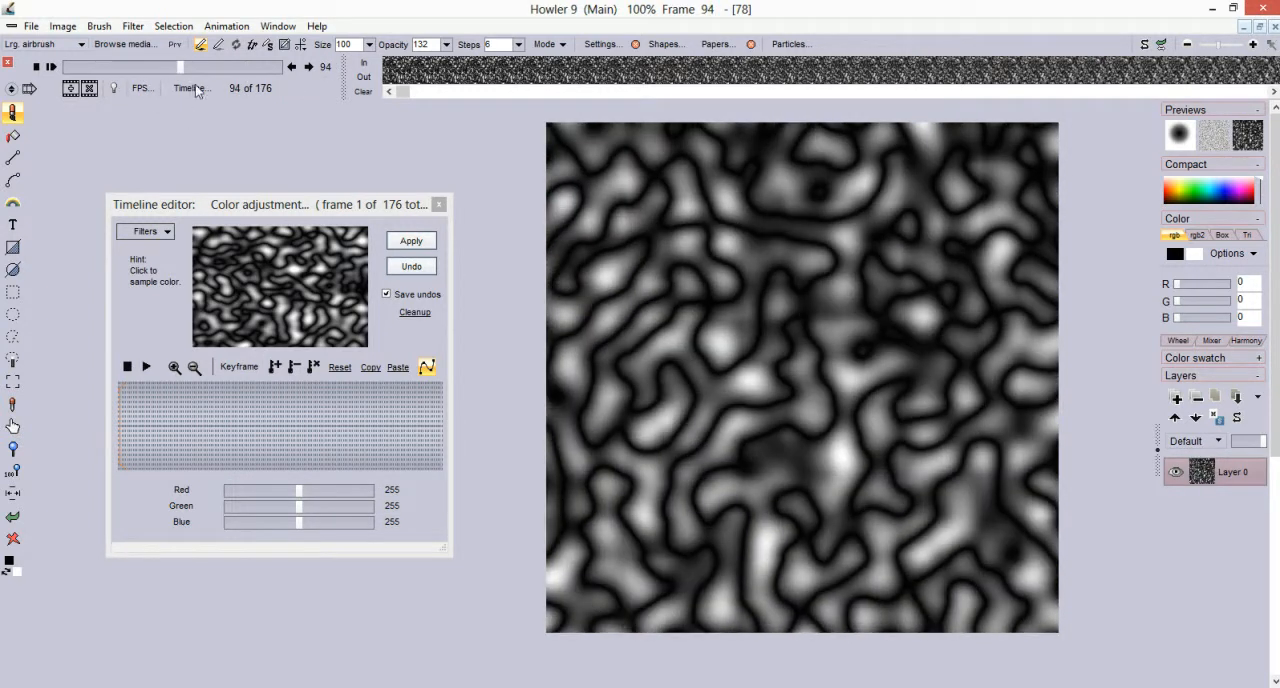
Try the 3d perspective filter on frame 94 with x and y rotation, a Texture U shift and Repeating off and on
click(133, 26)
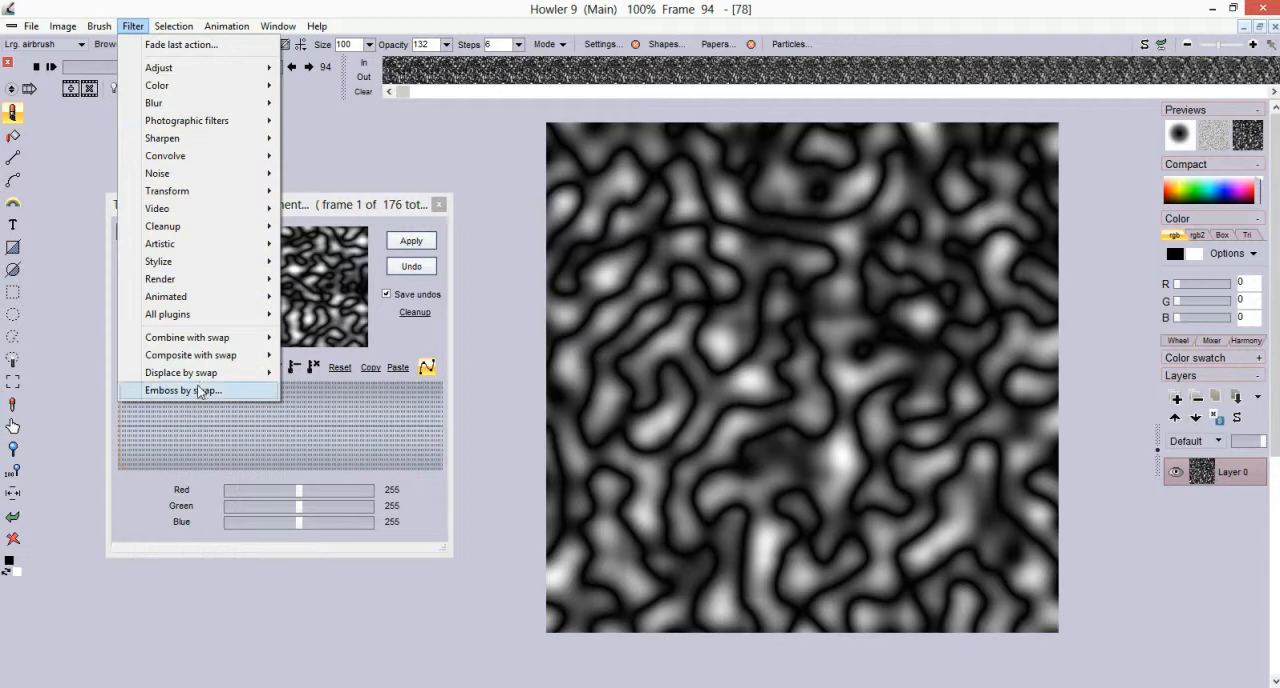
mouse_move(255, 197)
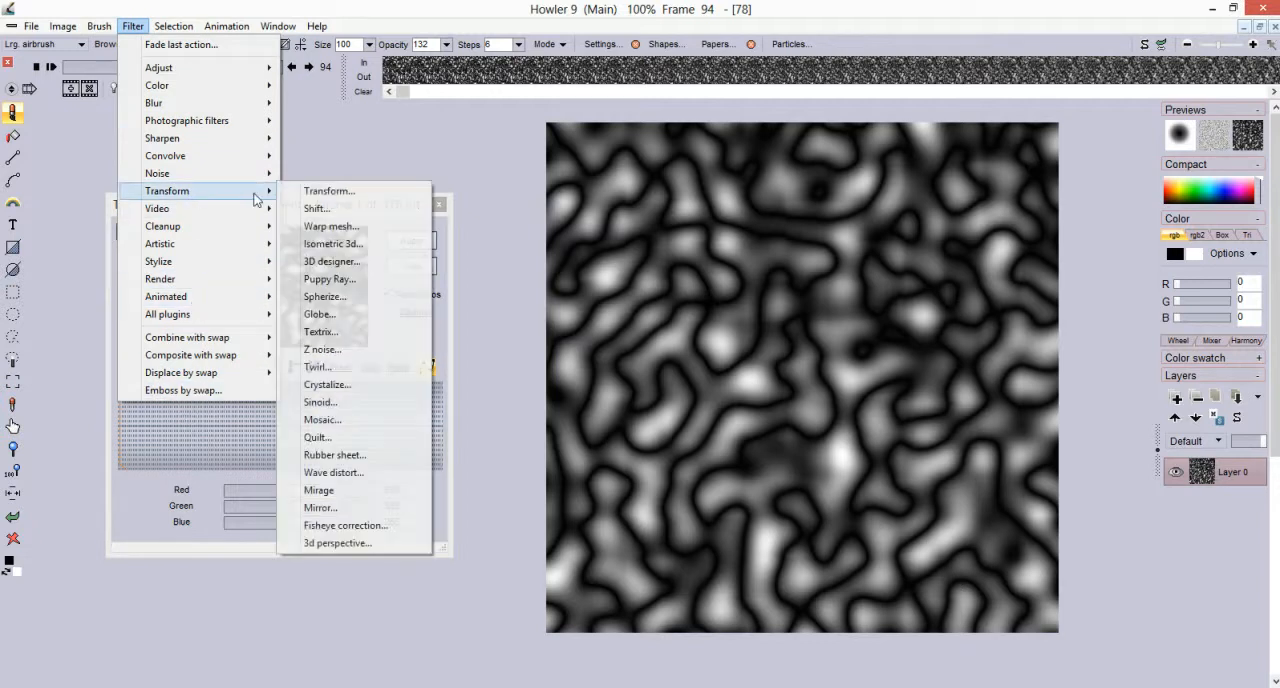
click(352, 545)
drag(575, 263, 437, 301)
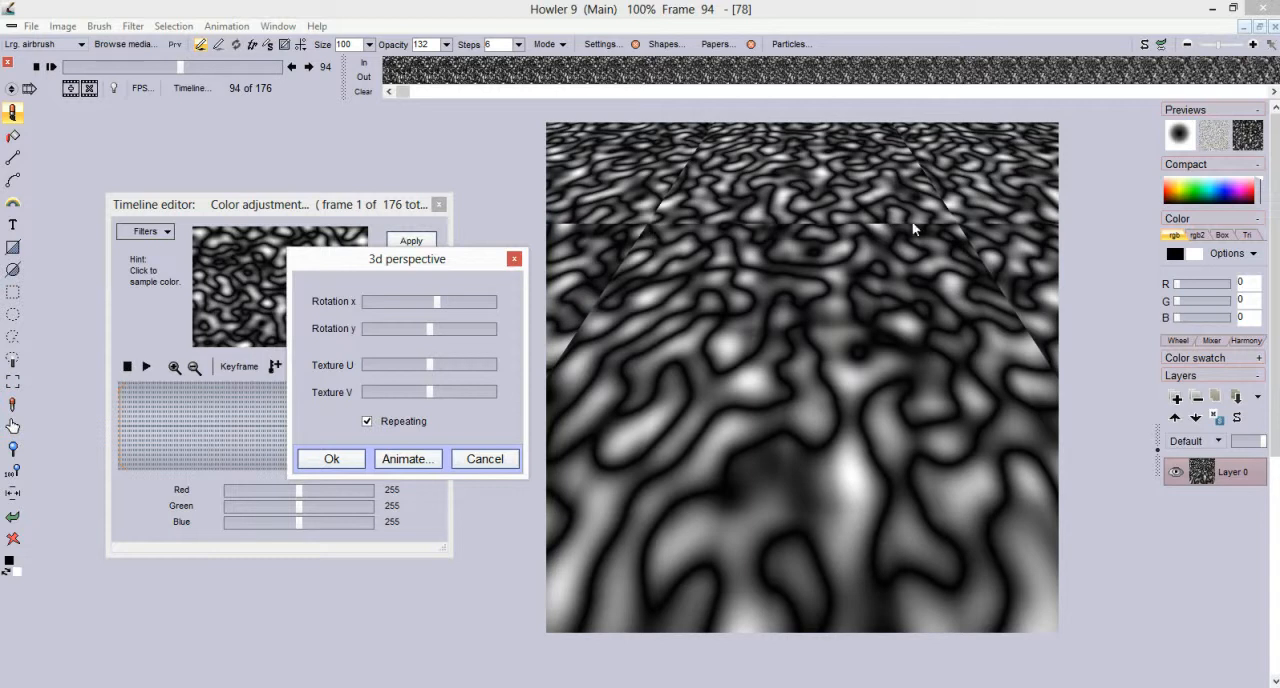
click(367, 422)
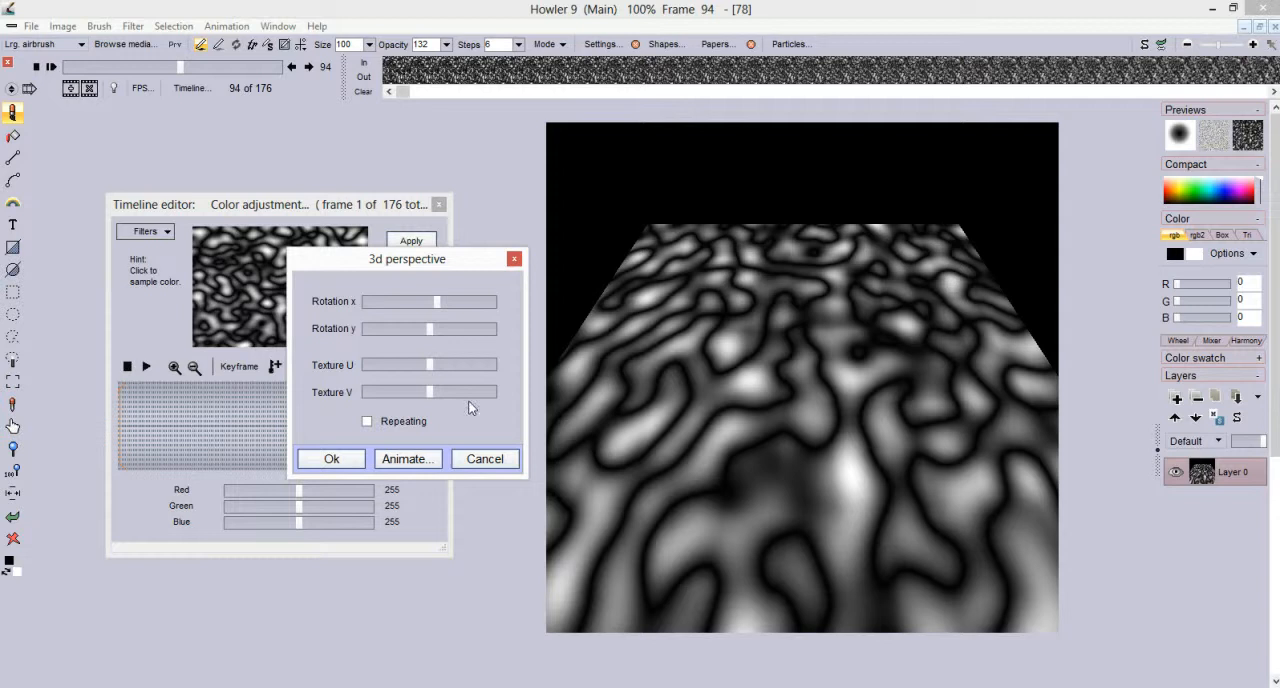
click(368, 422)
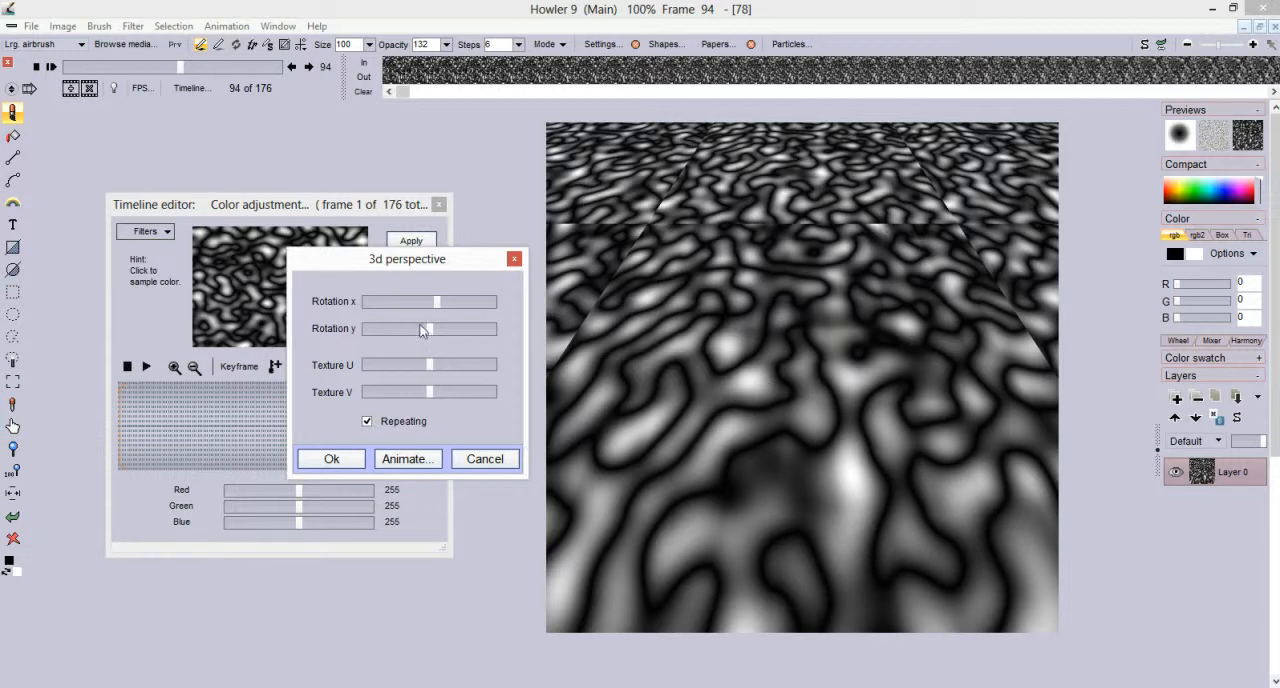
drag(436, 301, 435, 326)
drag(427, 368, 468, 362)
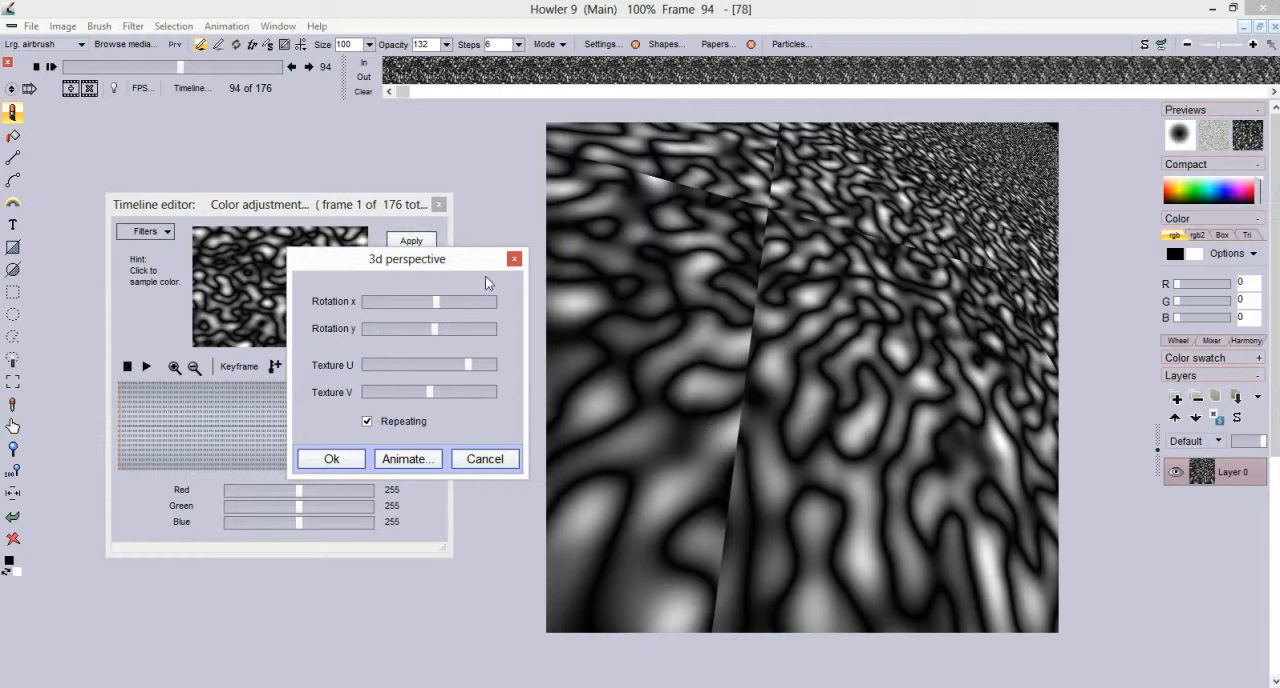
click(484, 458)
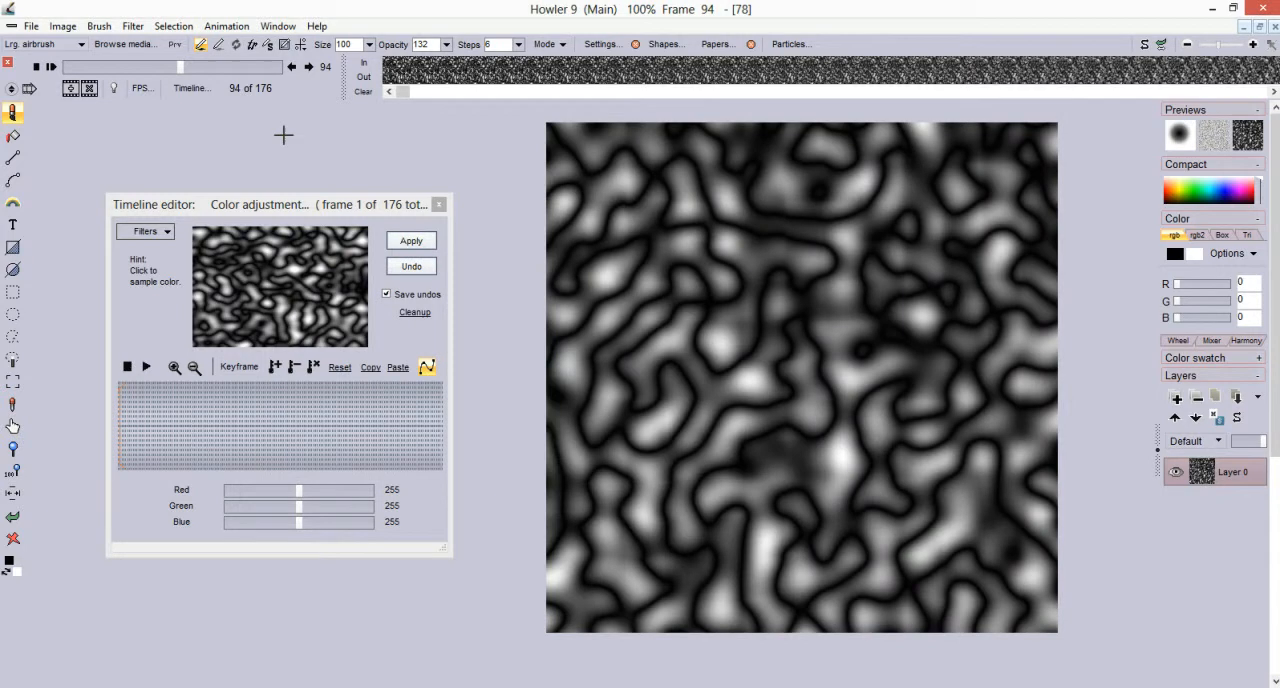
Make the whole animation seamless with Trim x 15% and Trim y 16%, keeping the original size
drag(175, 72, 73, 47)
click(66, 30)
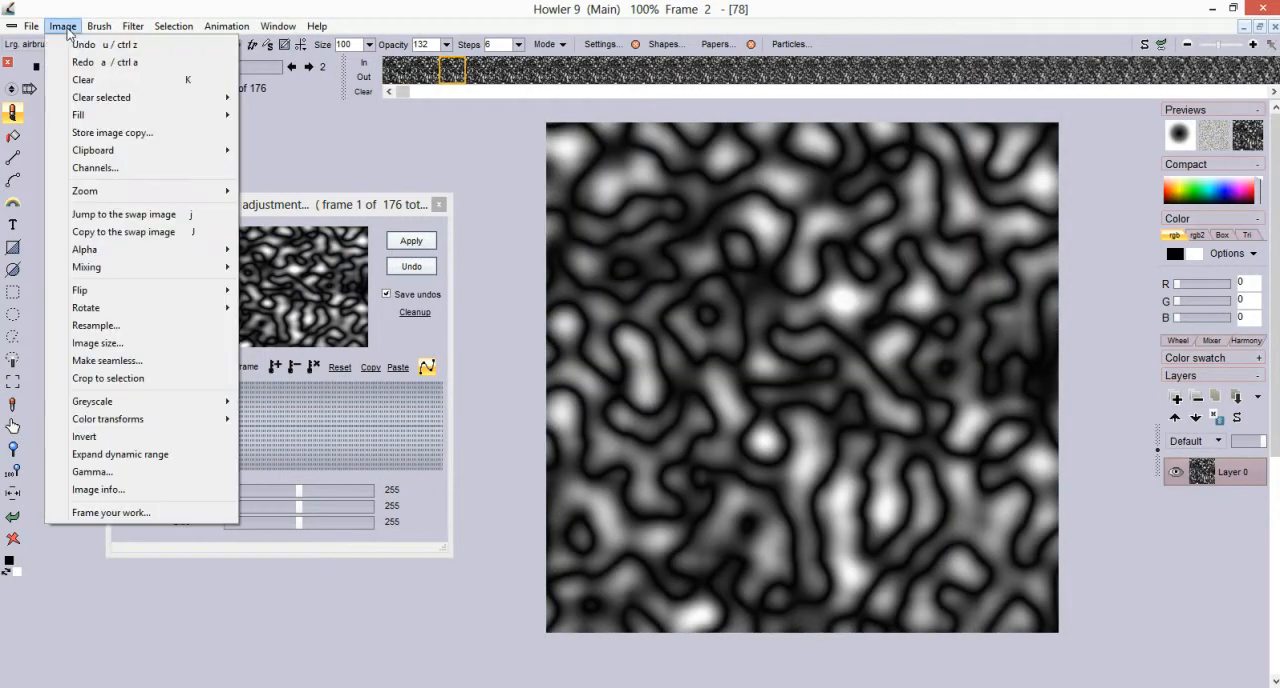
click(133, 364)
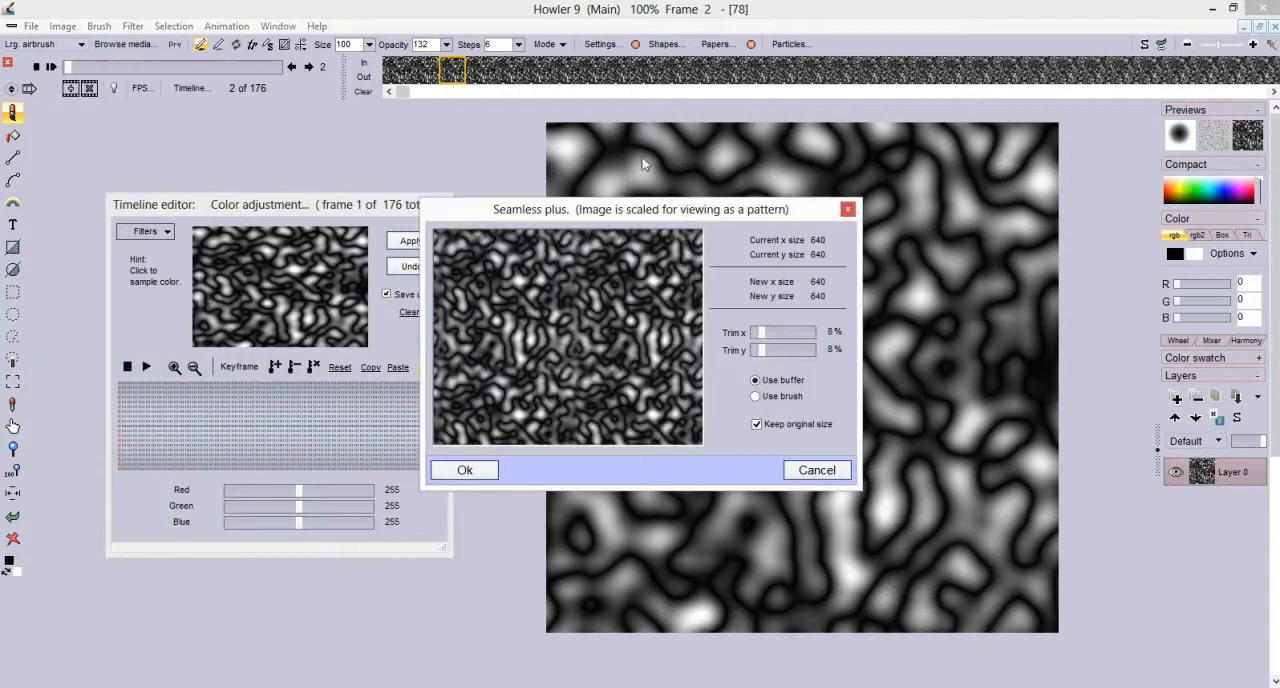
mouse_move(766, 340)
mouse_down()
mouse_move(800, 340)
mouse_move(770, 341)
mouse_move(773, 353)
mouse_up()
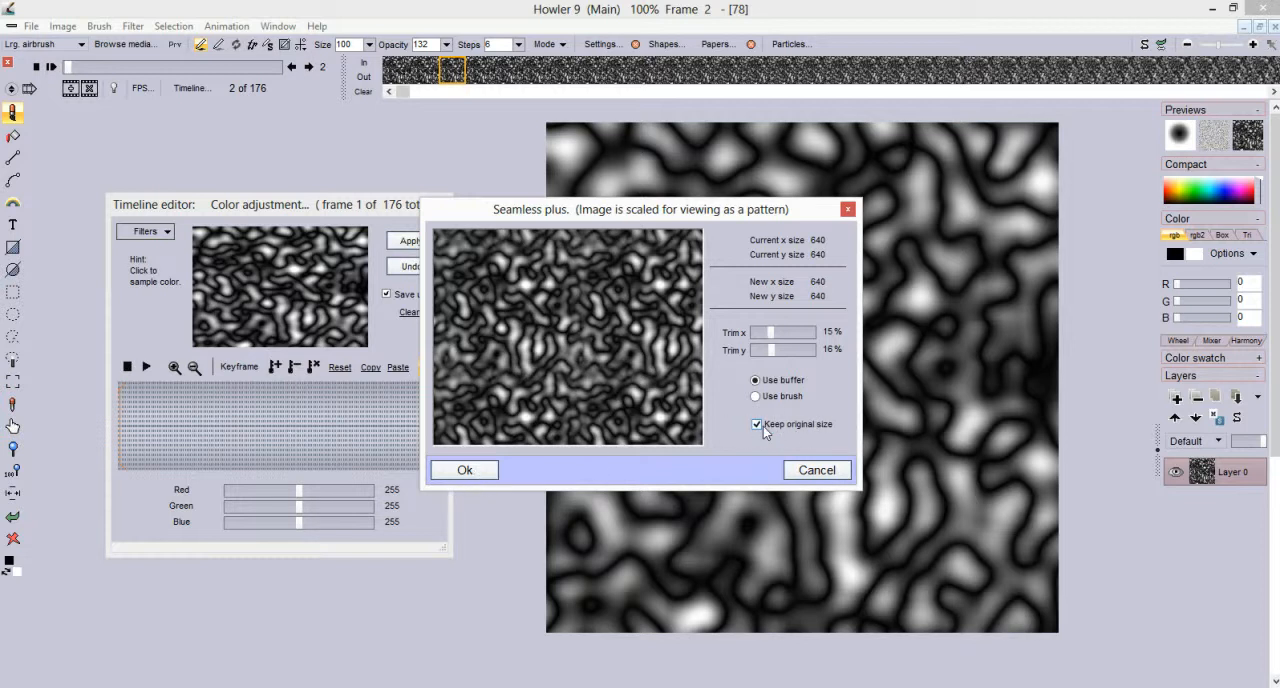
click(487, 474)
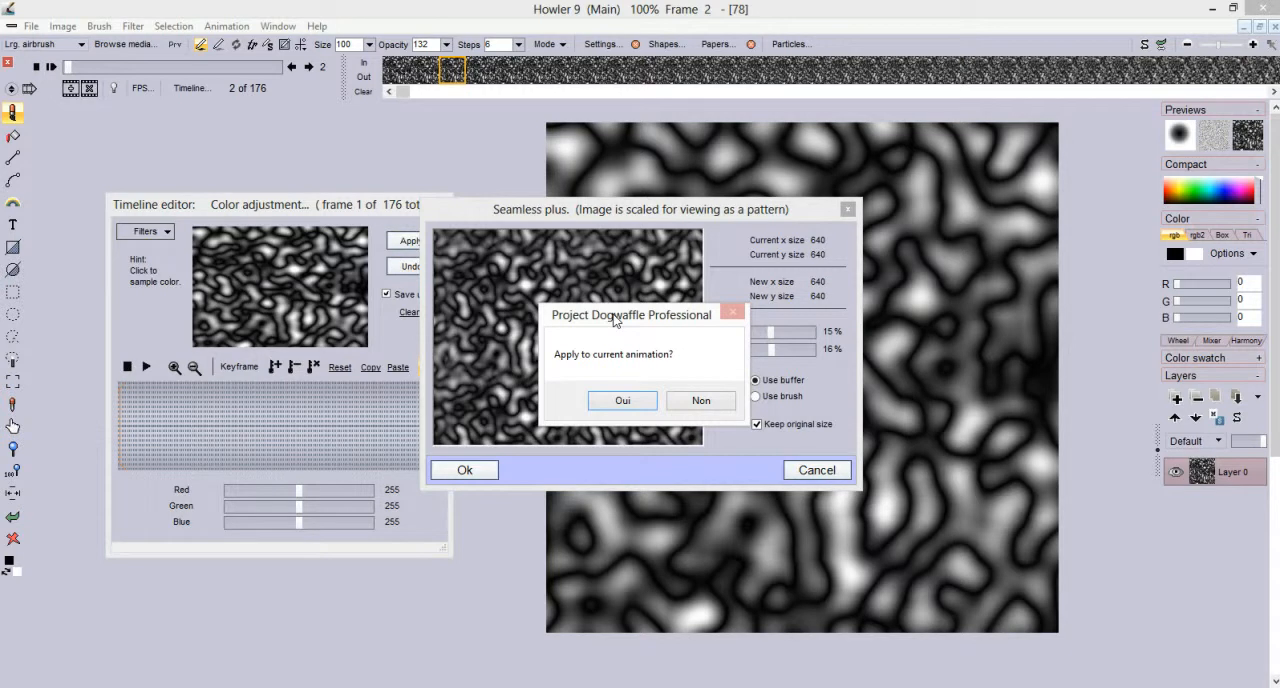
click(615, 400)
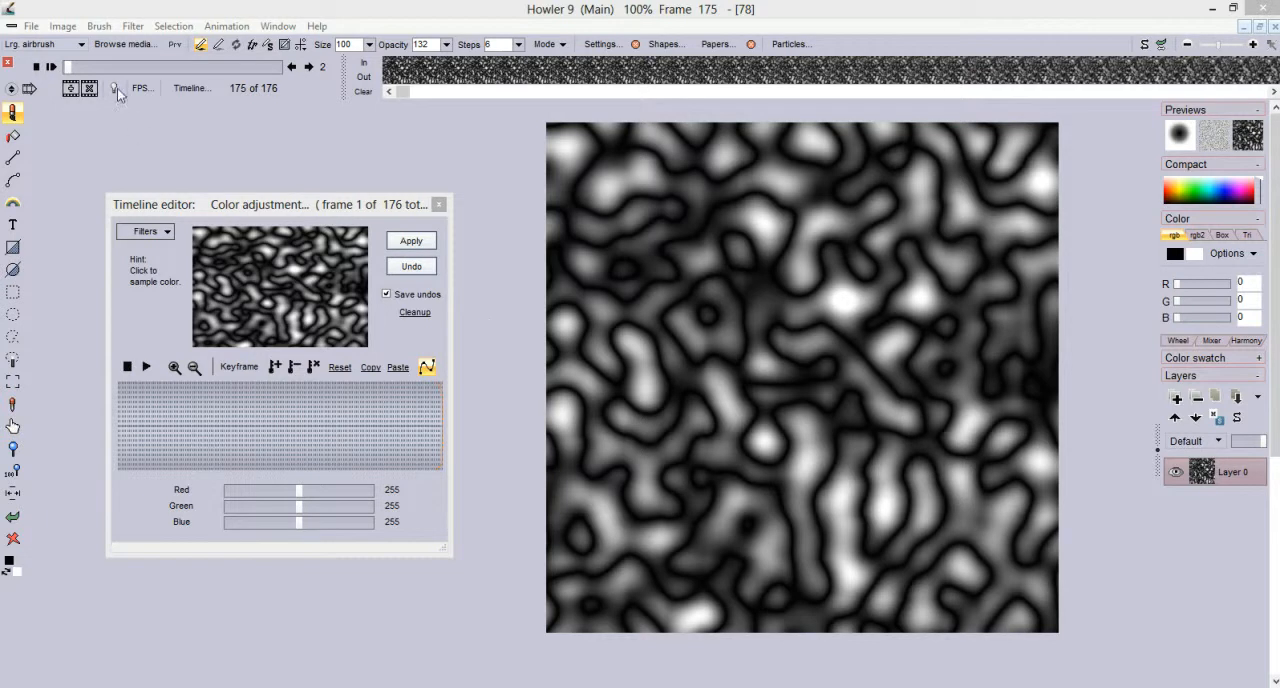
Try the 3d perspective filter on the seamless frame with a slight x rotation, comparing Repeating on and off
click(133, 27)
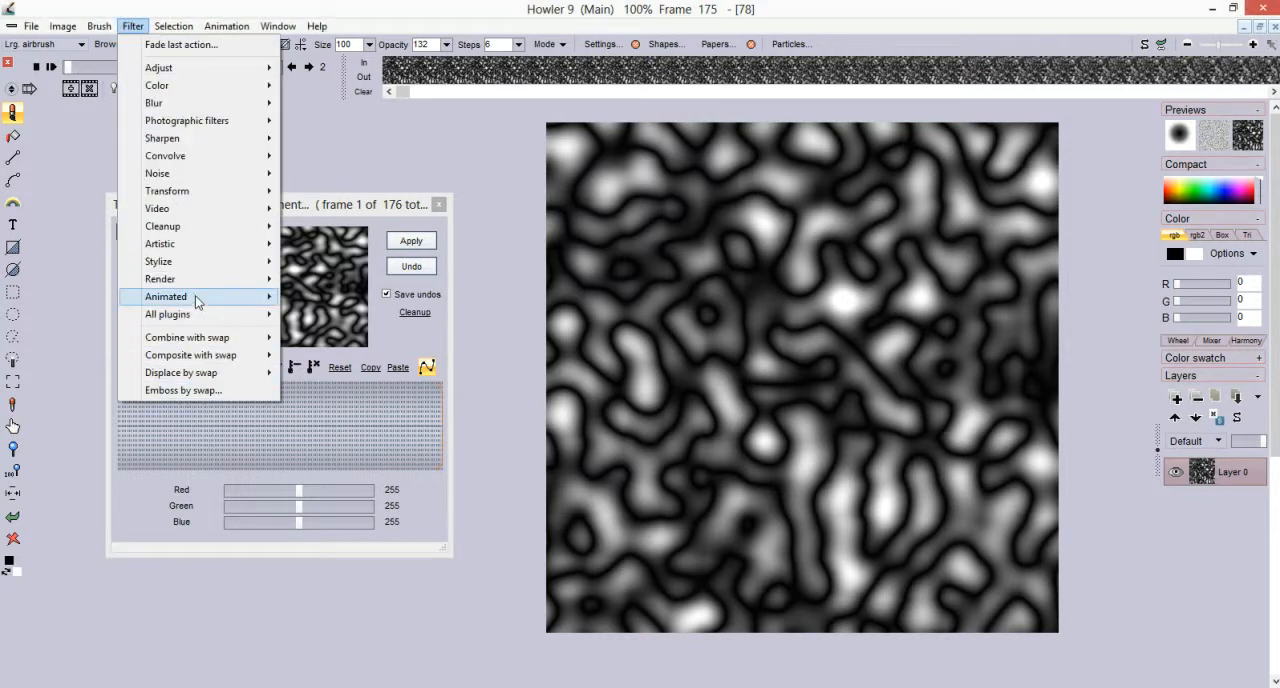
mouse_move(200, 192)
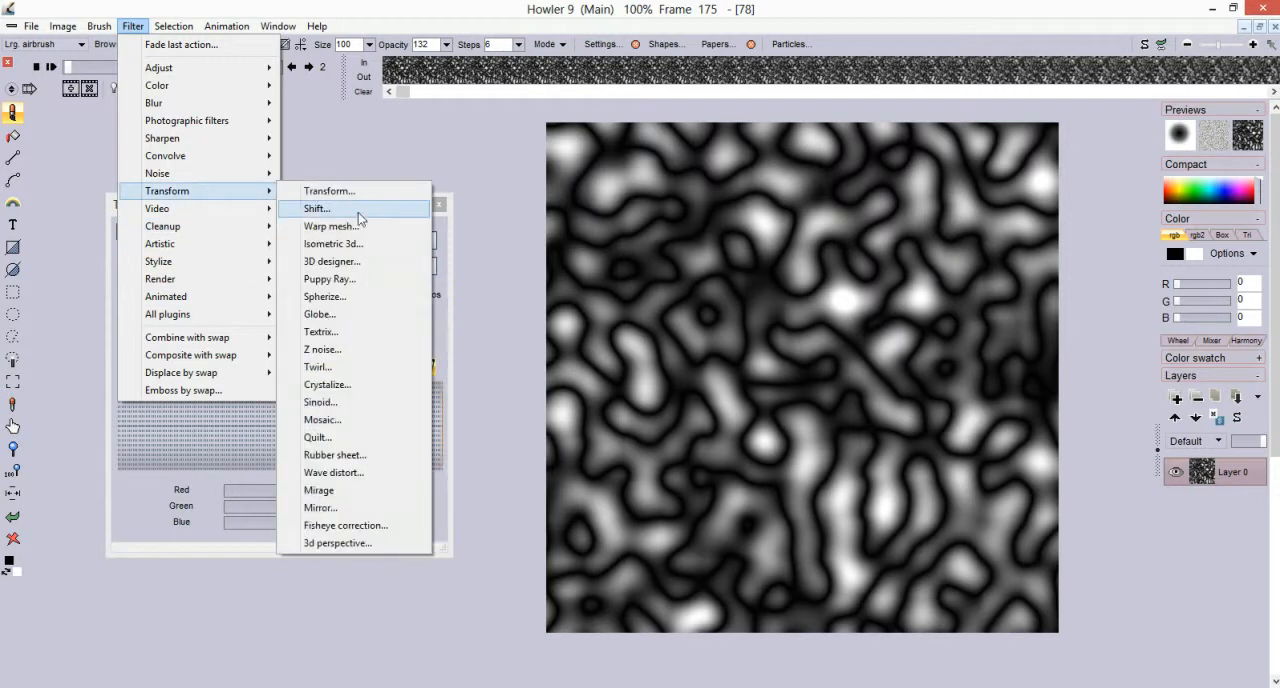
click(340, 543)
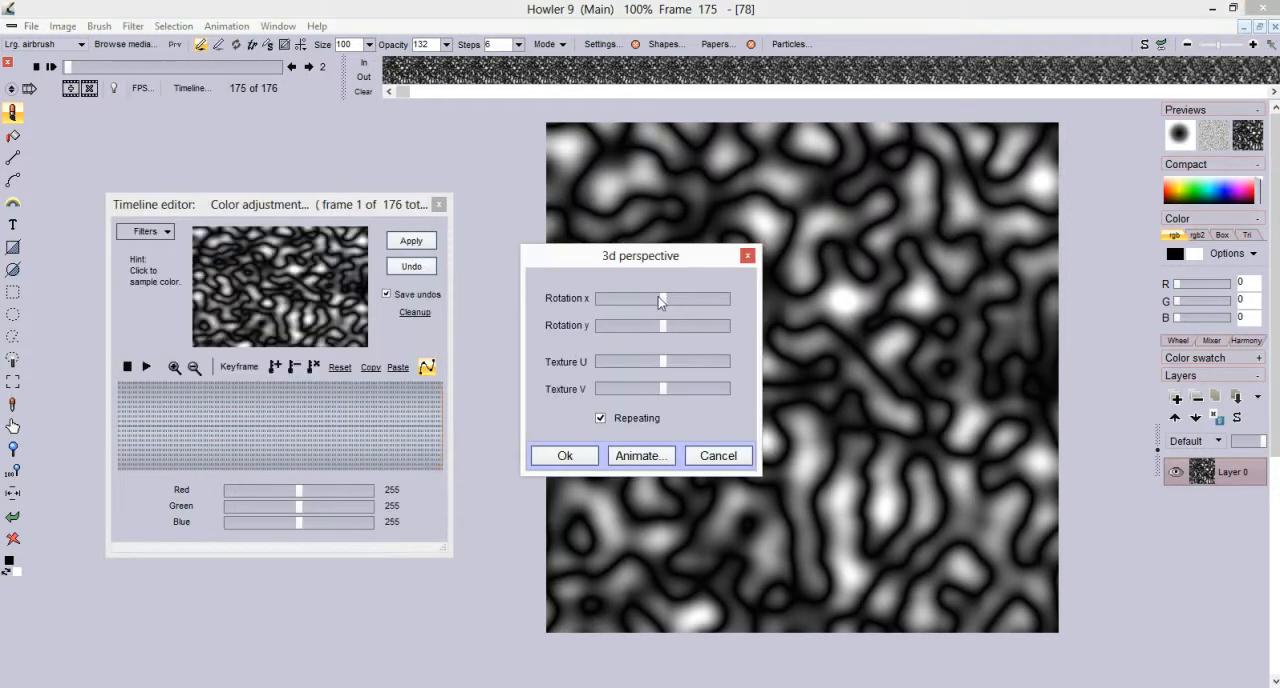
mouse_move(659, 299)
mouse_down()
mouse_move(682, 298)
mouse_move(671, 298)
mouse_up()
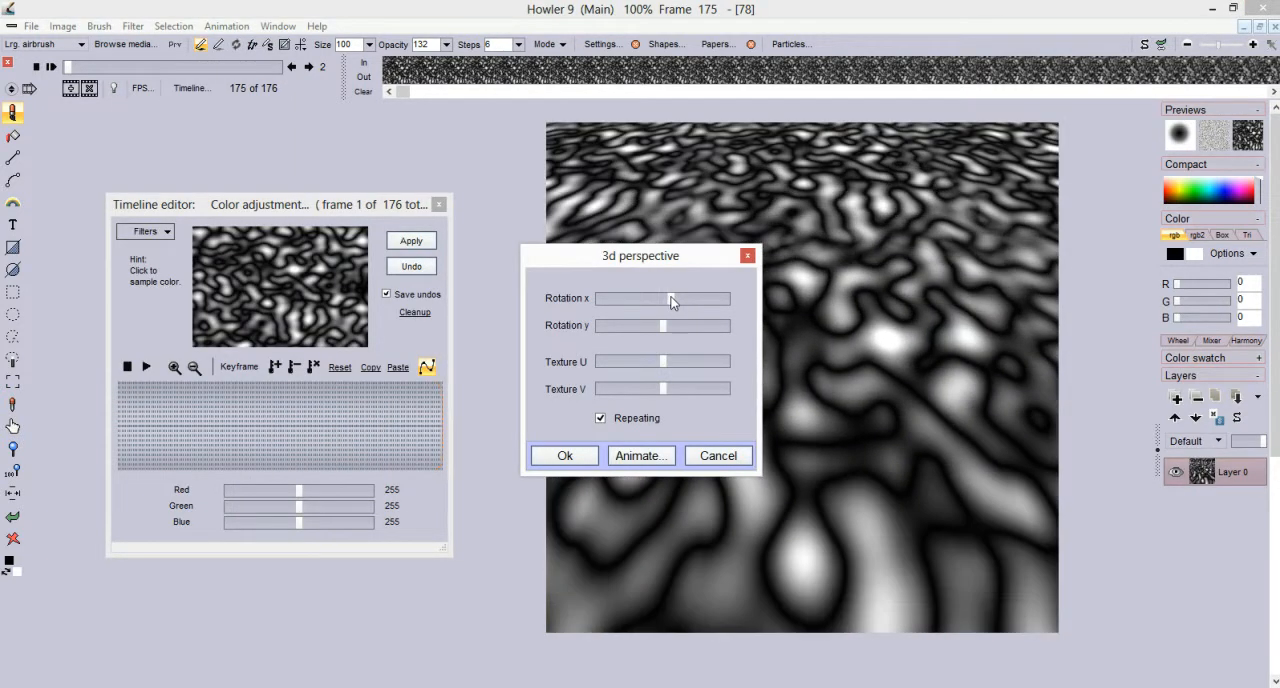
drag(676, 252, 341, 273)
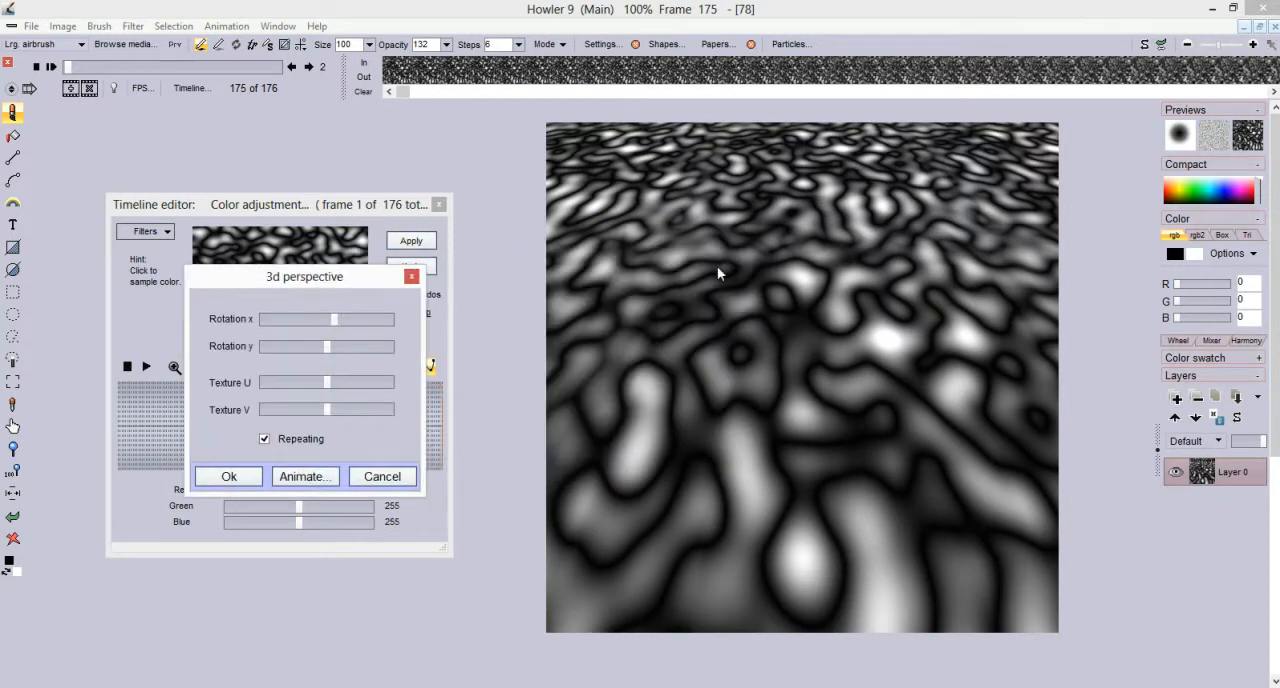
click(265, 438)
drag(302, 288, 452, 249)
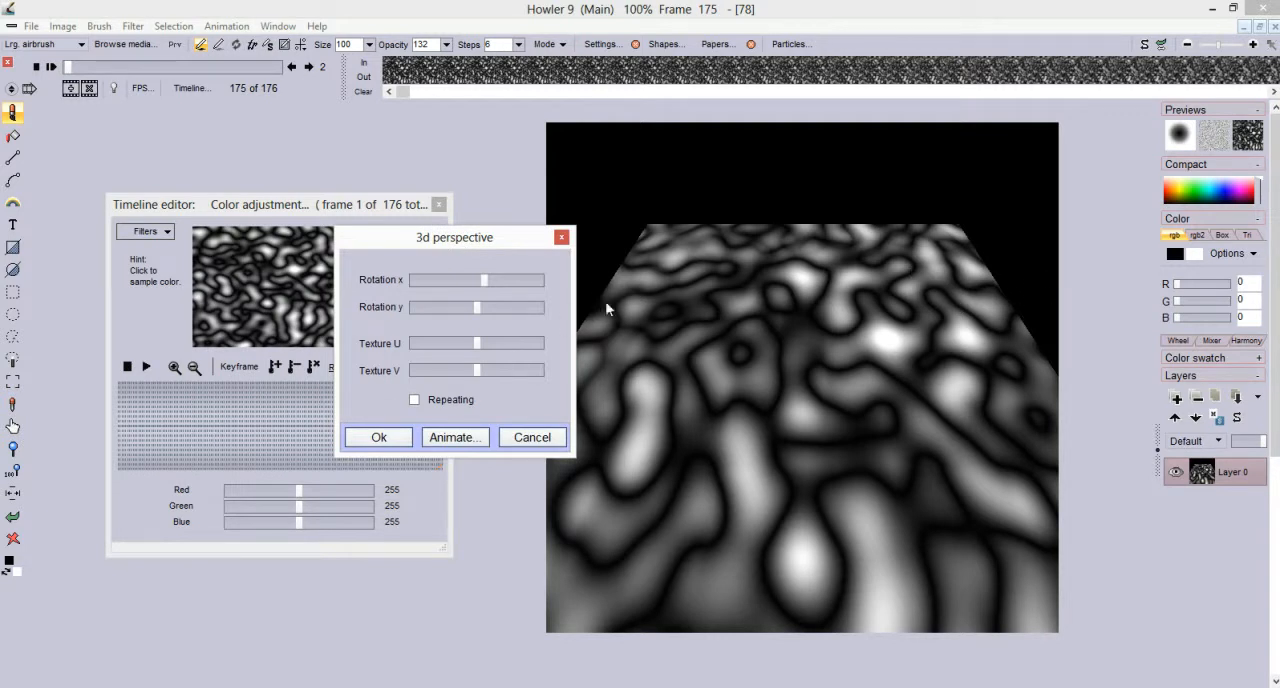
drag(509, 244, 401, 233)
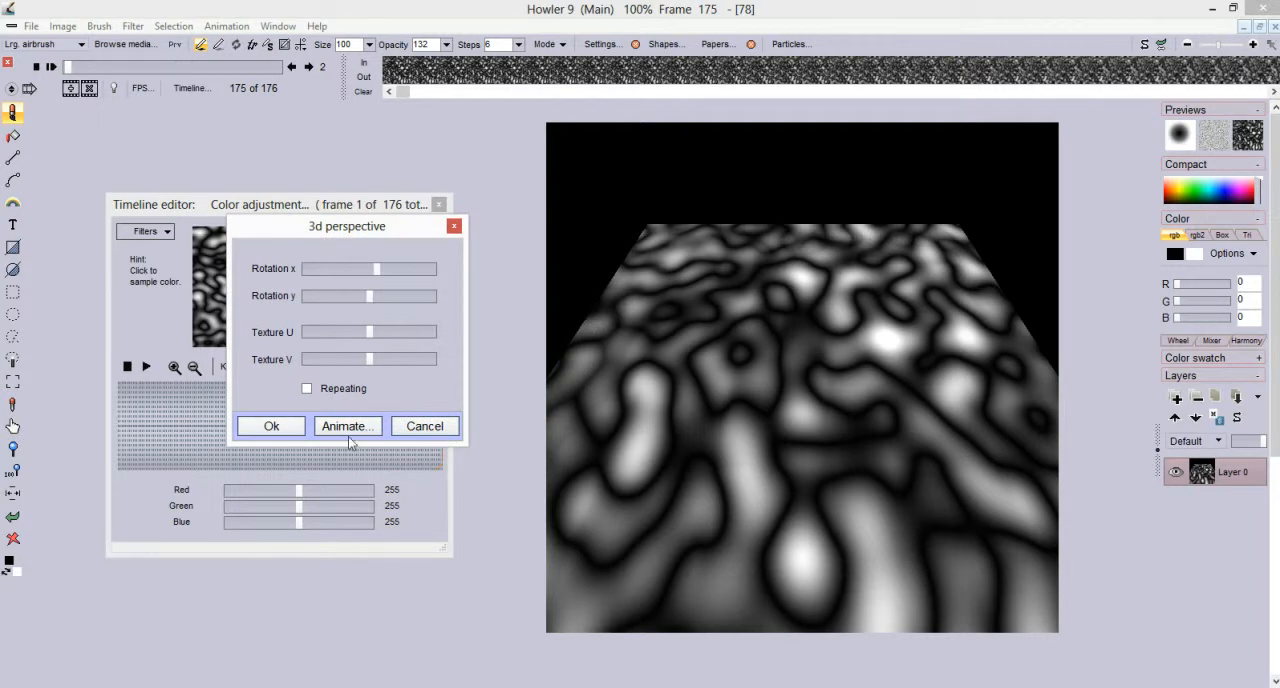
Try shifting Texture U and V and rotating in x and y with Repeating on, then cancel the perspective preview
drag(369, 332, 358, 333)
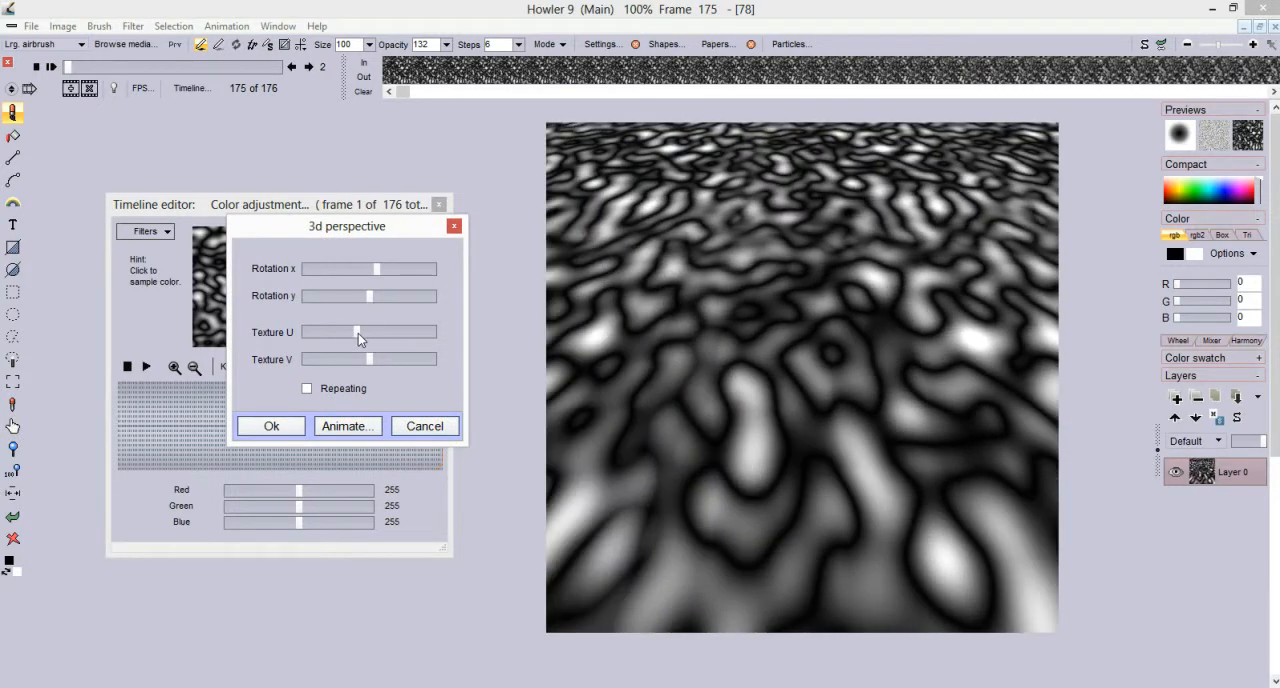
click(307, 388)
mouse_move(378, 359)
mouse_down()
mouse_move(431, 359)
mouse_move(396, 359)
mouse_up()
drag(369, 295, 366, 267)
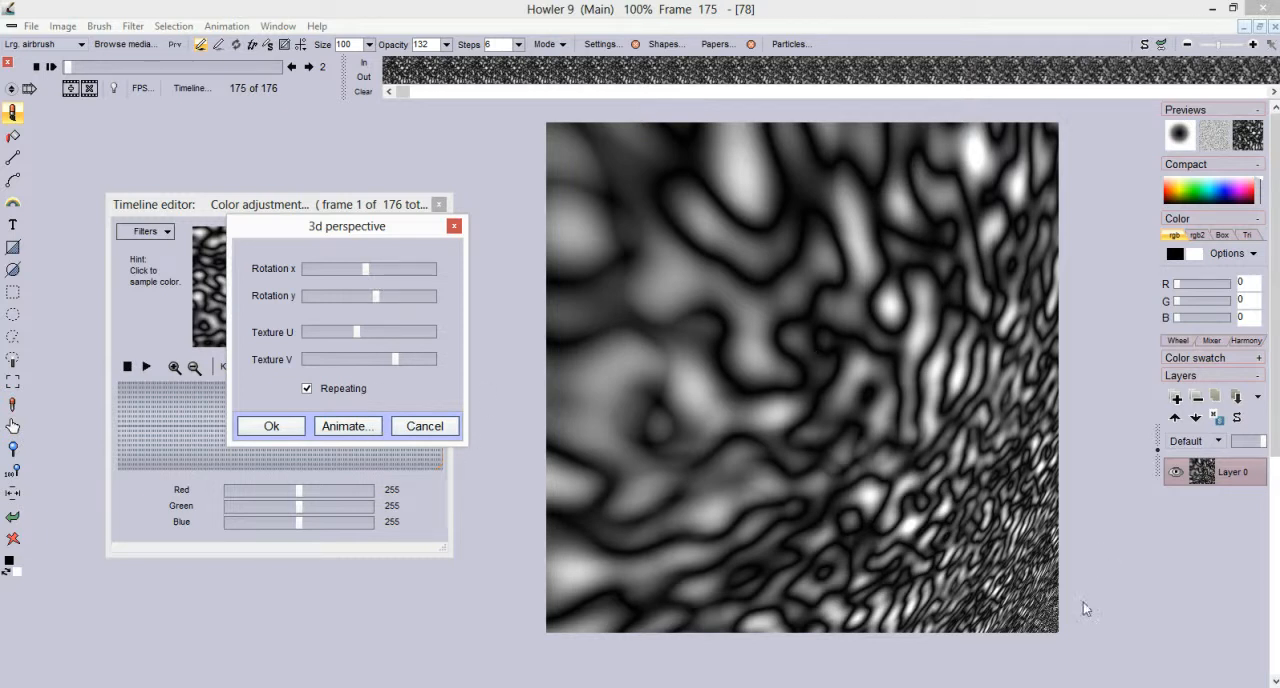
mouse_move(365, 268)
mouse_down()
mouse_move(382, 267)
mouse_move(365, 268)
mouse_up()
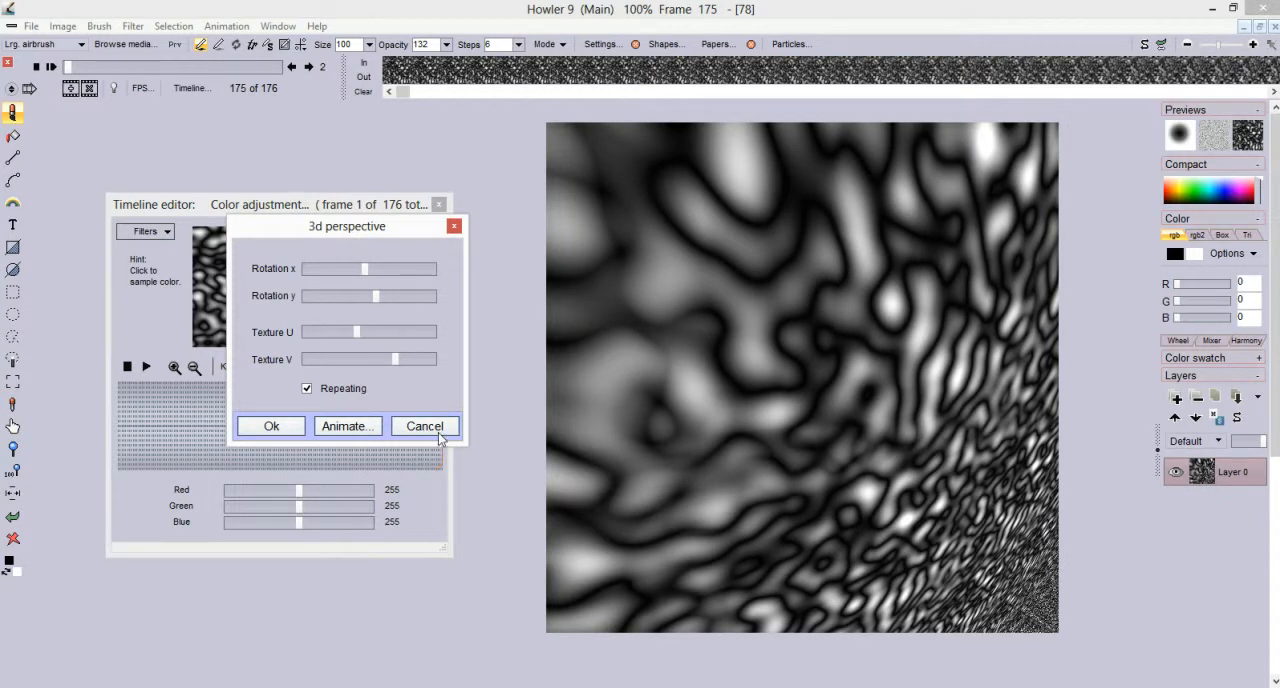
click(443, 428)
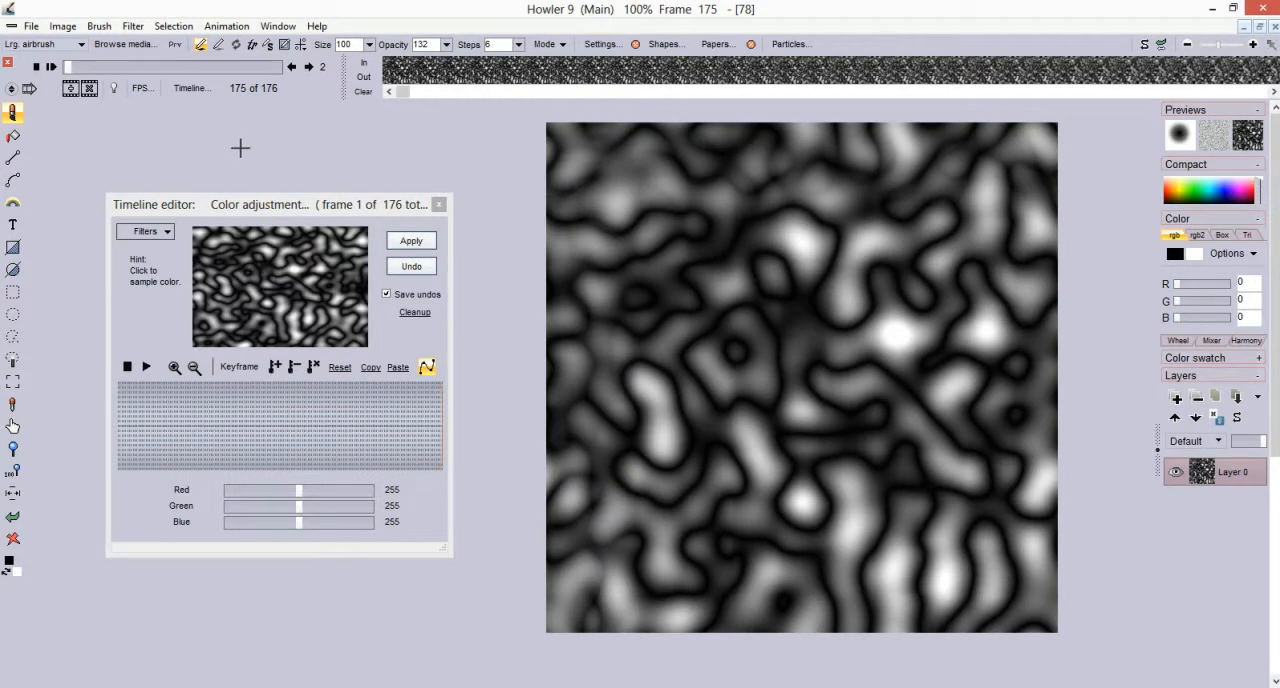
drag(309, 204, 361, 251)
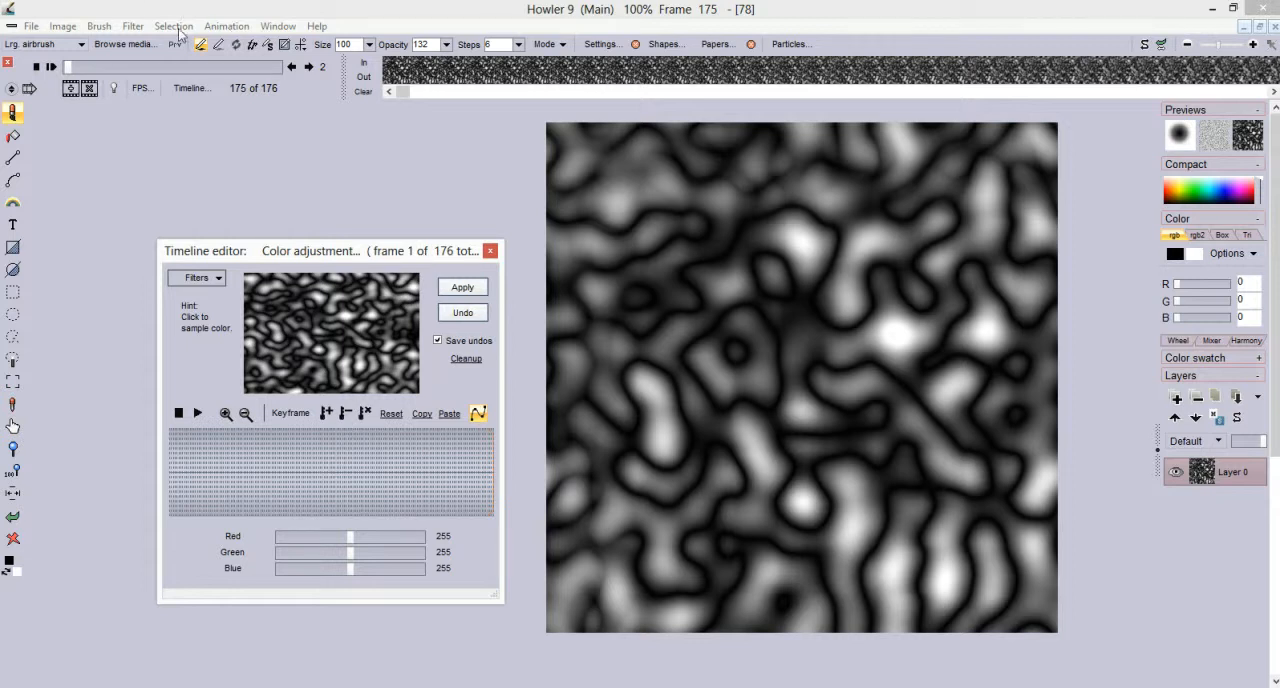
Open the Puppy Ray filter on the last noise frame and expand its full camera, light, world and render settings
click(133, 26)
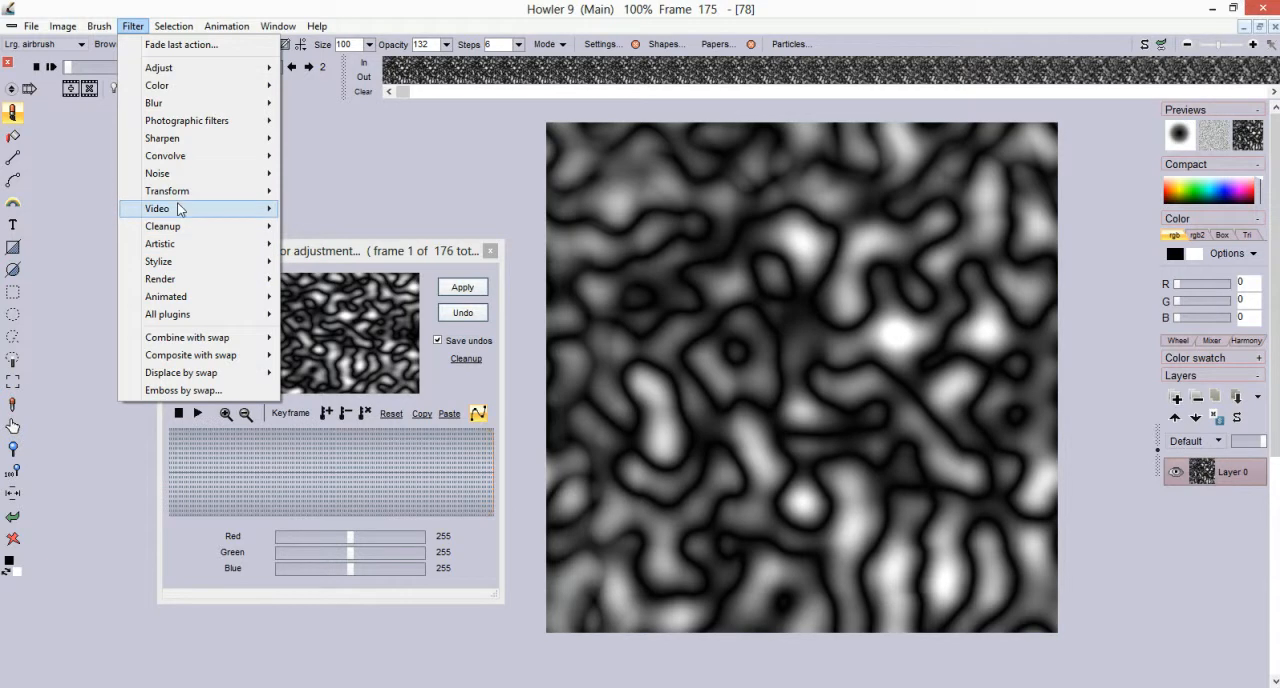
mouse_move(183, 194)
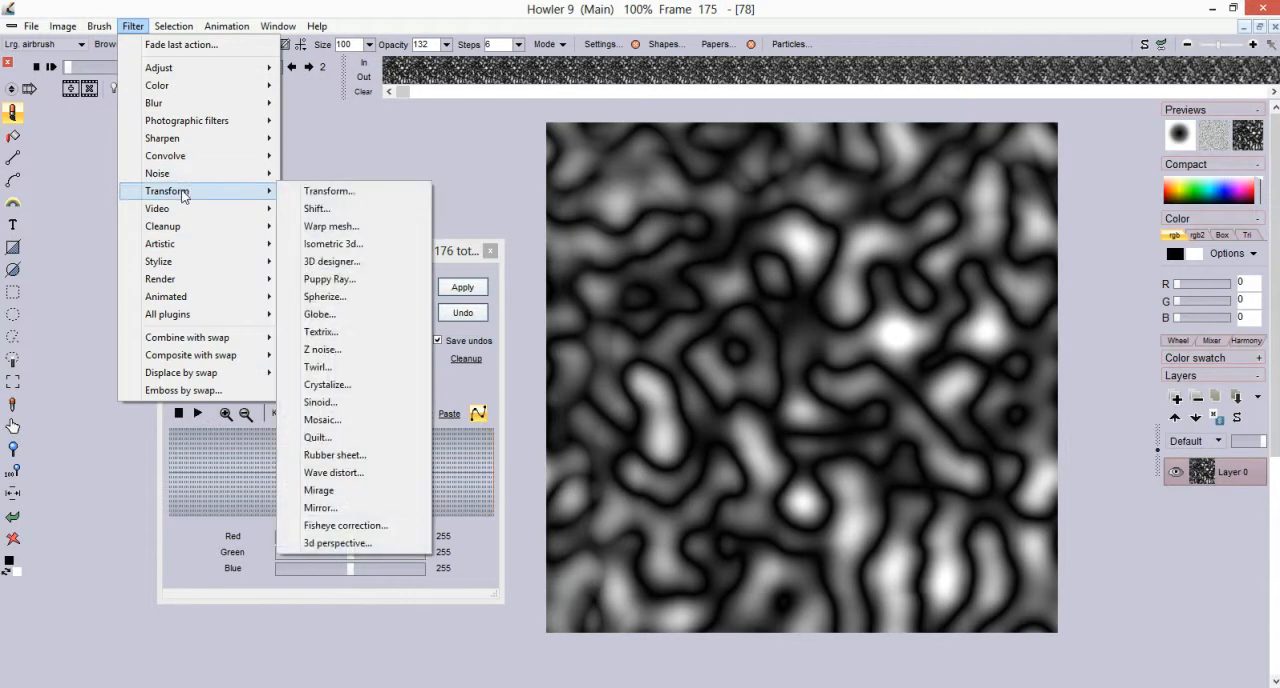
click(330, 280)
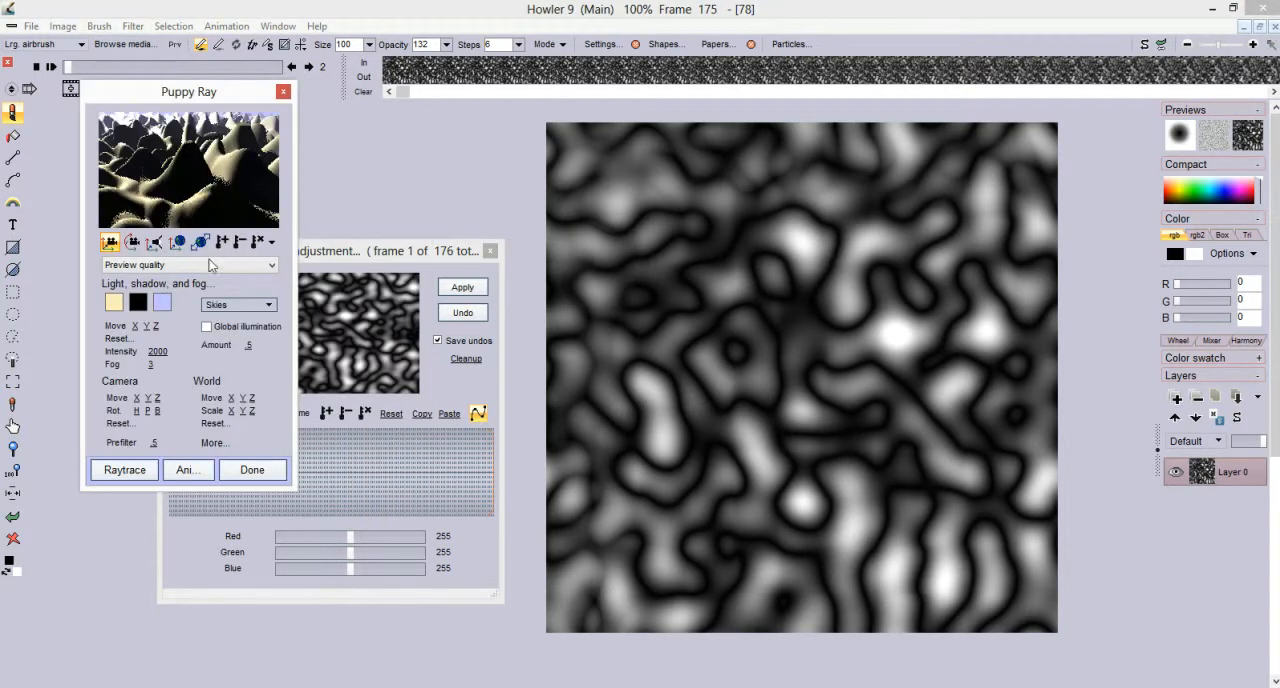
click(213, 443)
drag(317, 92, 306, 145)
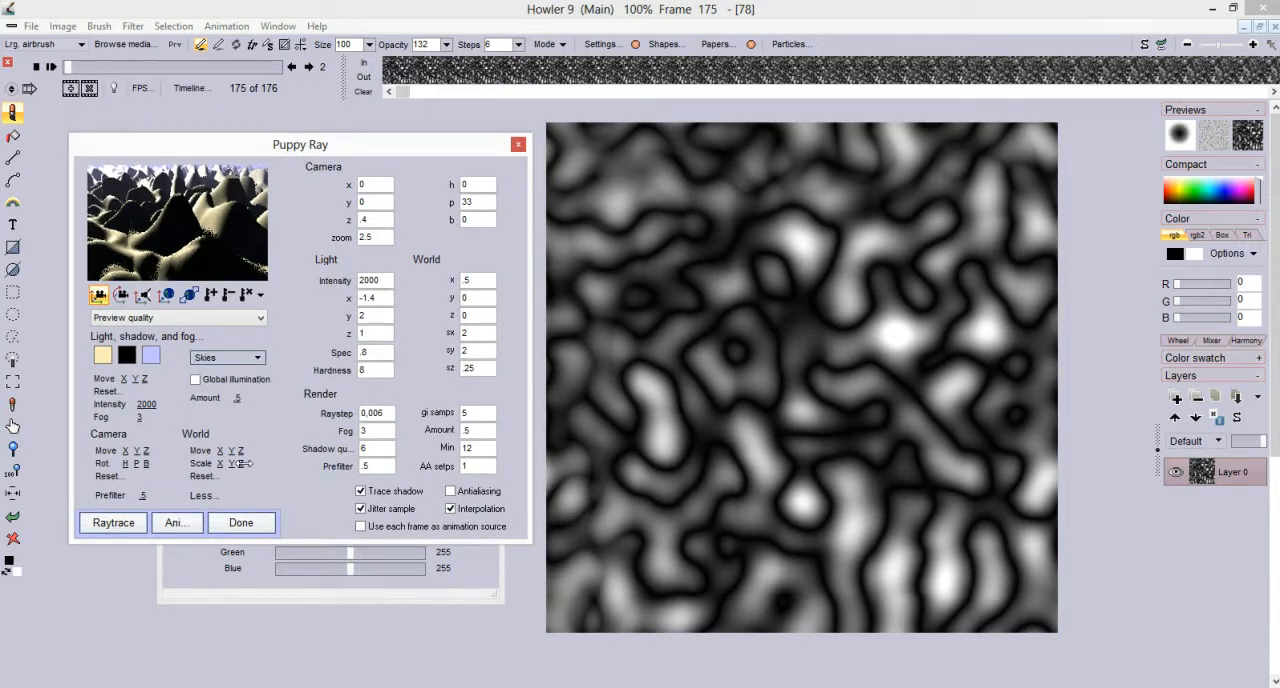
Set the World z scale to 0.225, enable Global illumination and raytrace the terrain at Medium quality
mouse_move(245, 464)
mouse_down()
mouse_move(229, 464)
mouse_move(243, 463)
mouse_up()
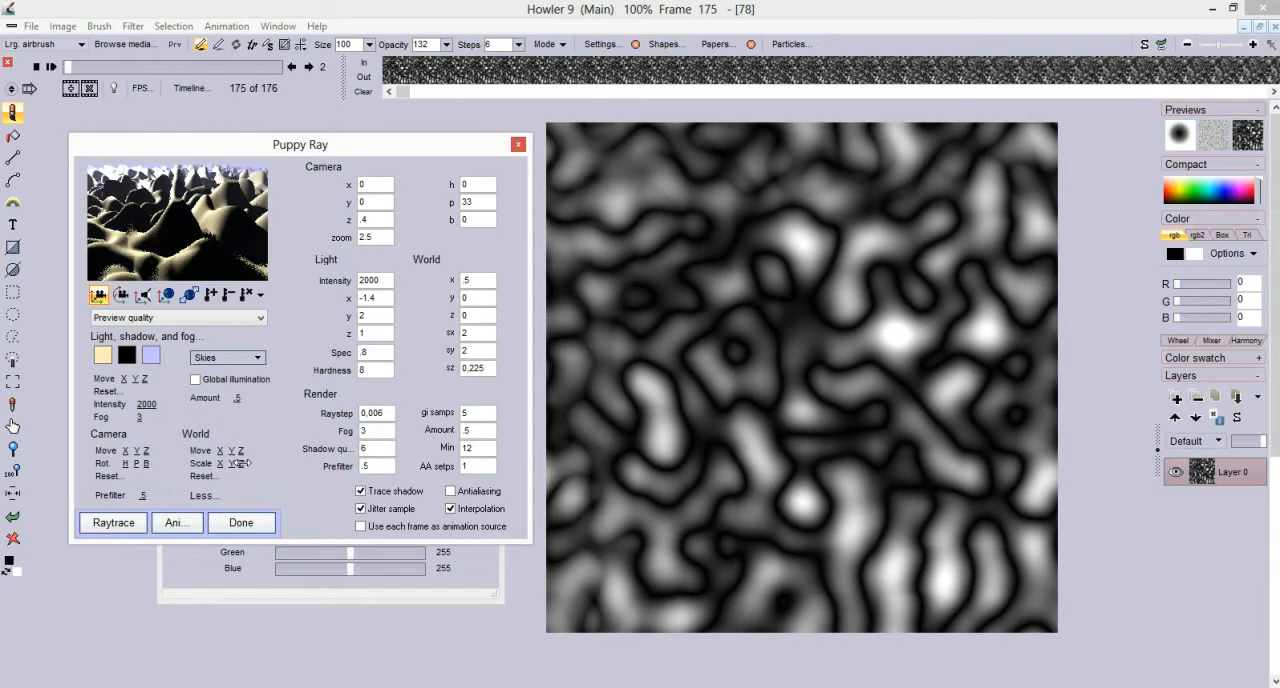
click(195, 379)
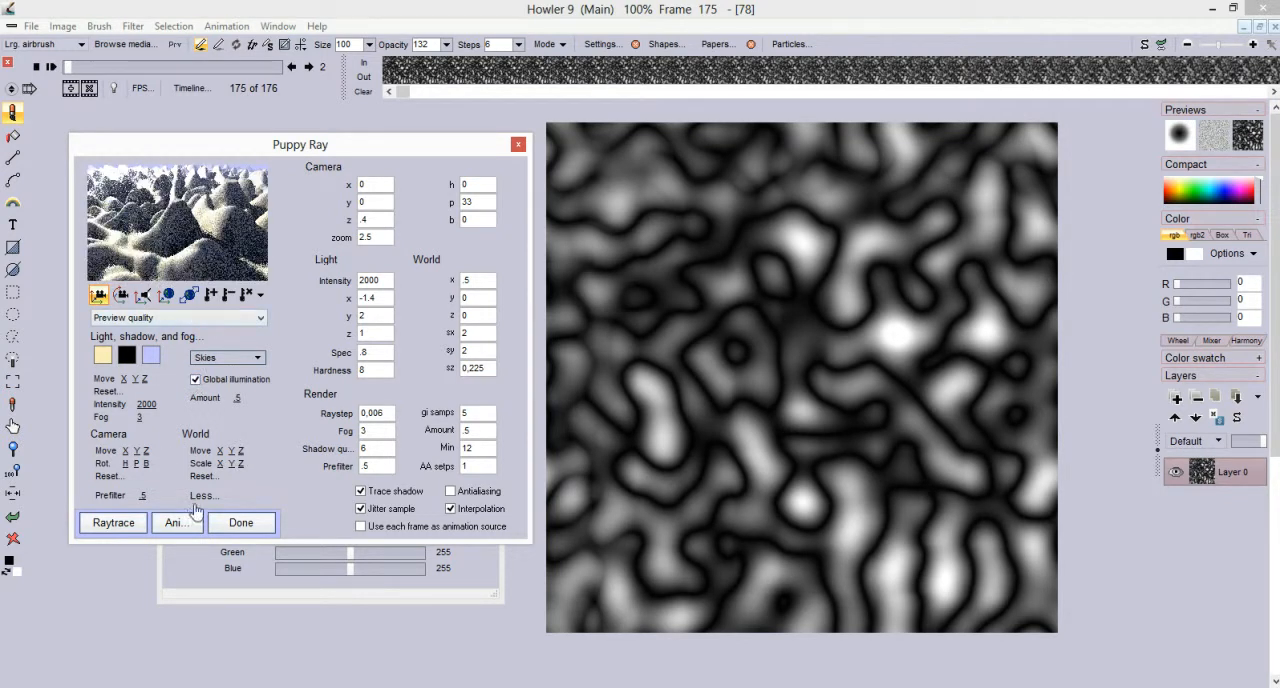
click(164, 319)
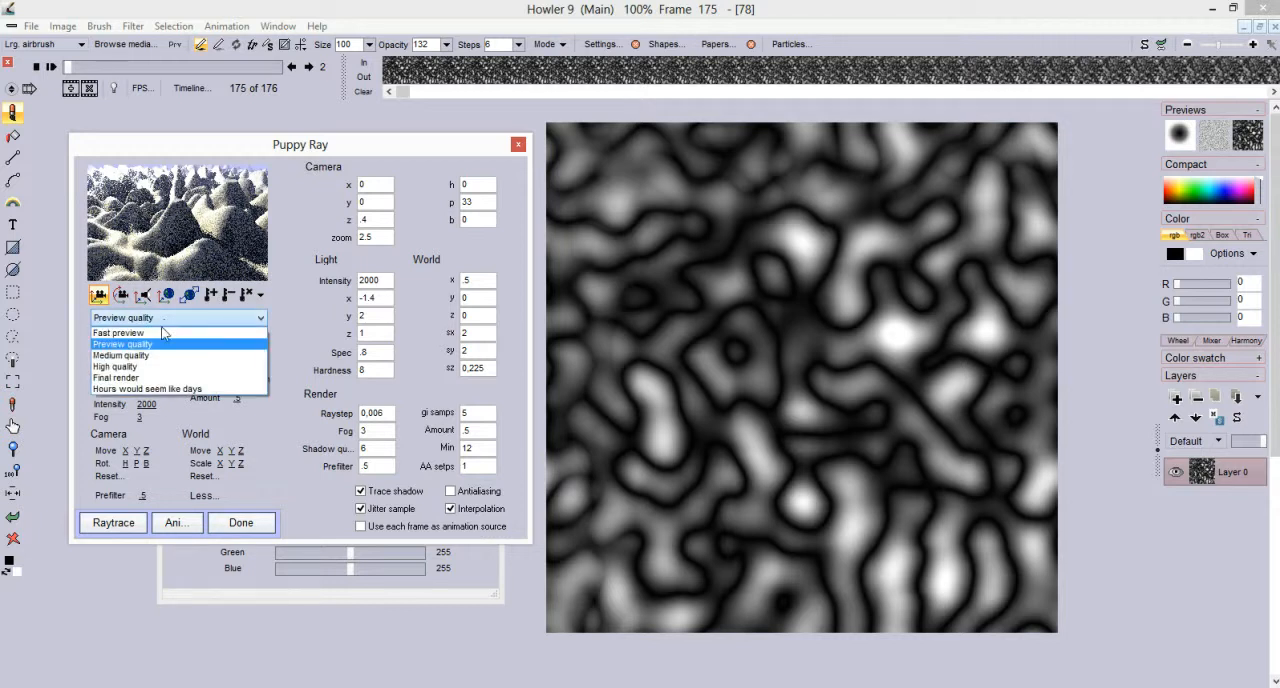
click(152, 358)
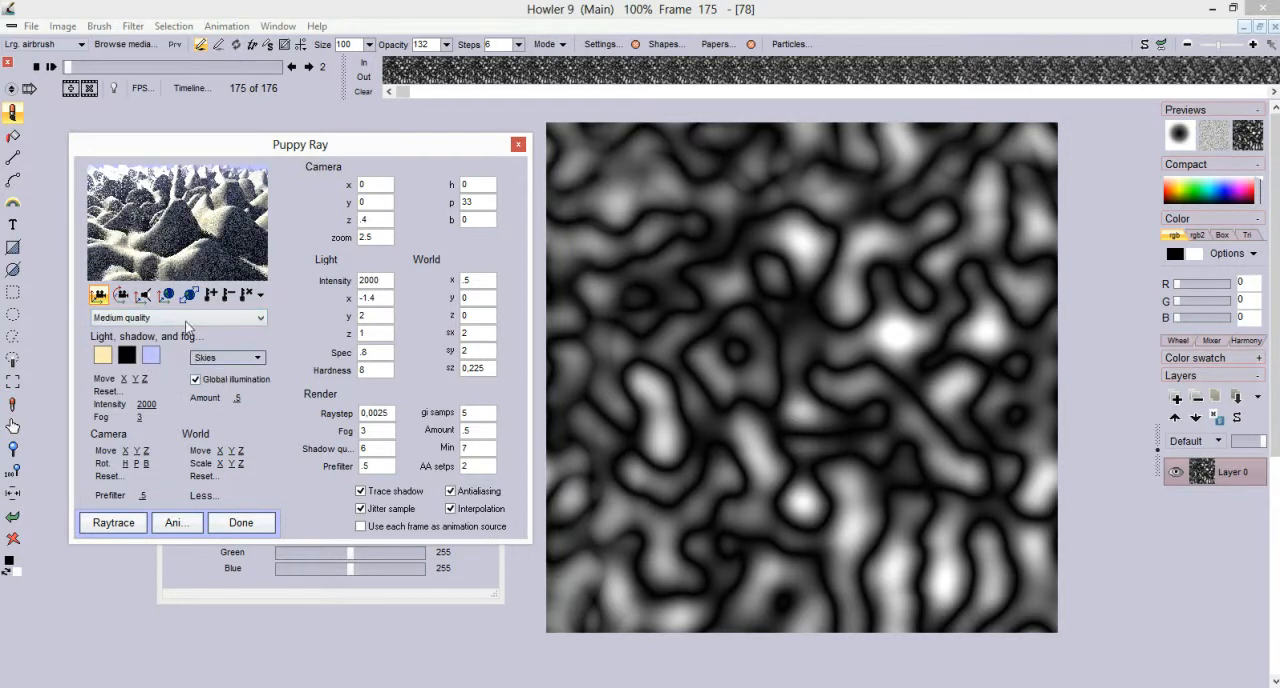
click(110, 523)
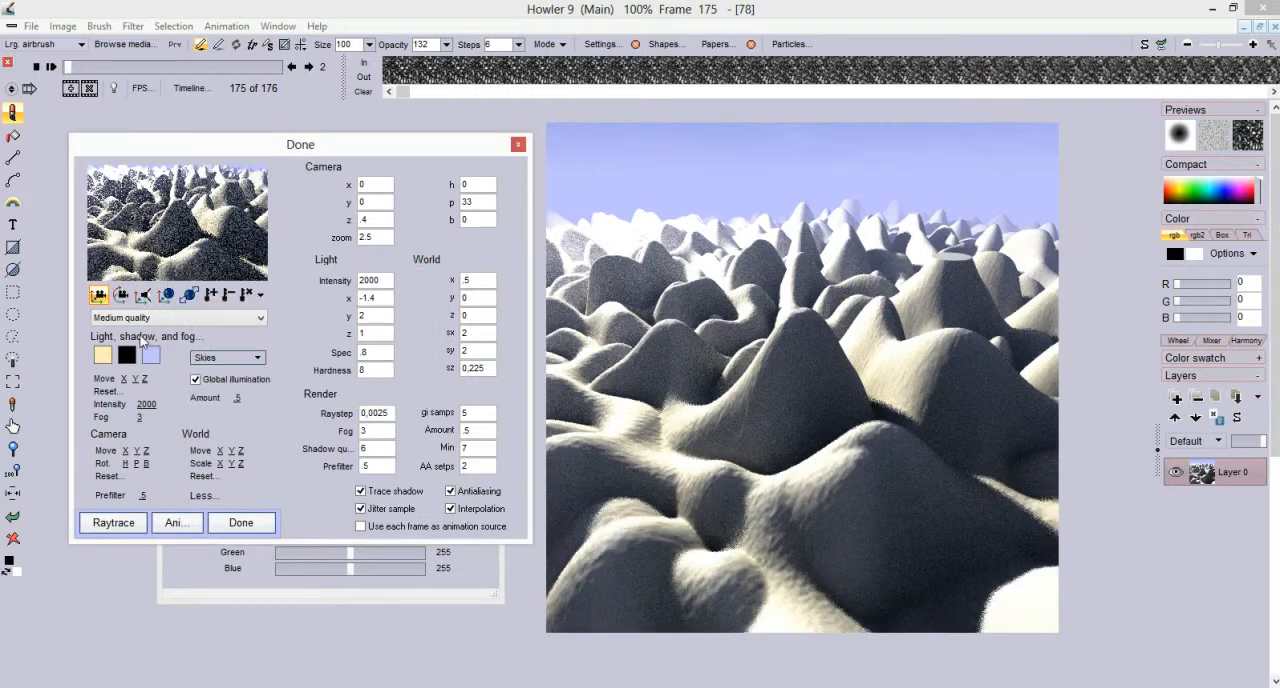
Raytrace the terrain again at Preview quality with Prefilter 1 and AA steps 0
click(139, 320)
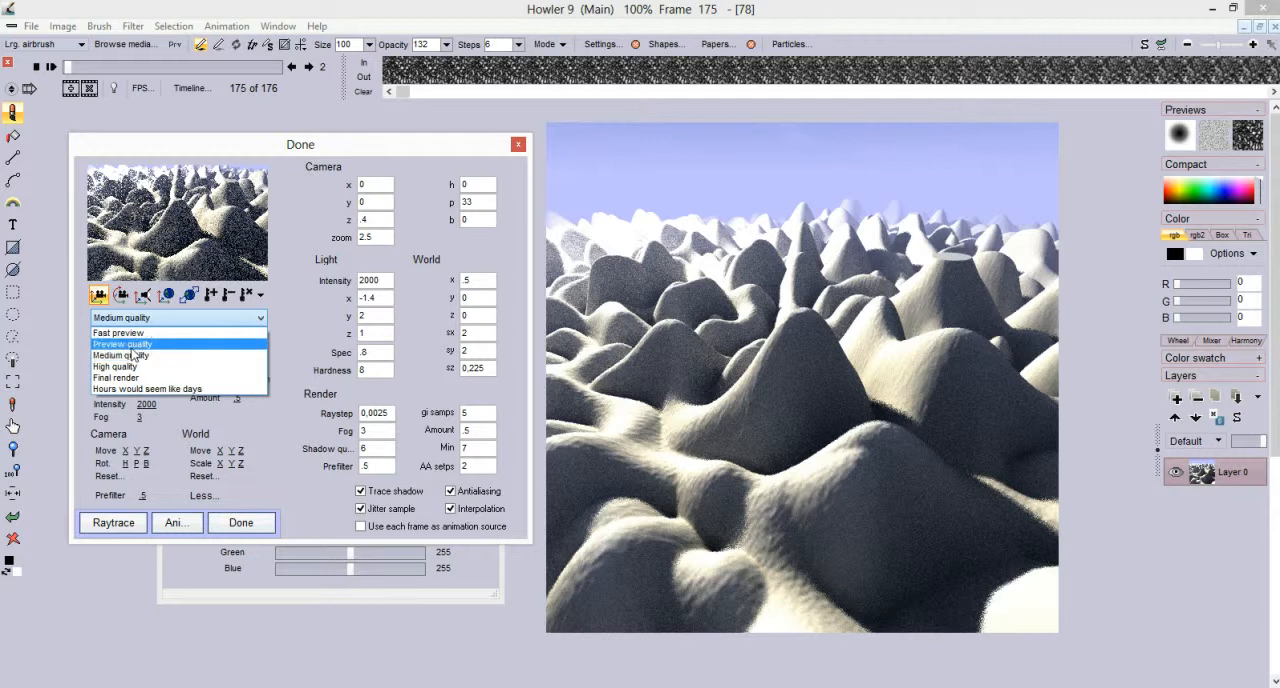
click(130, 344)
drag(146, 496, 138, 498)
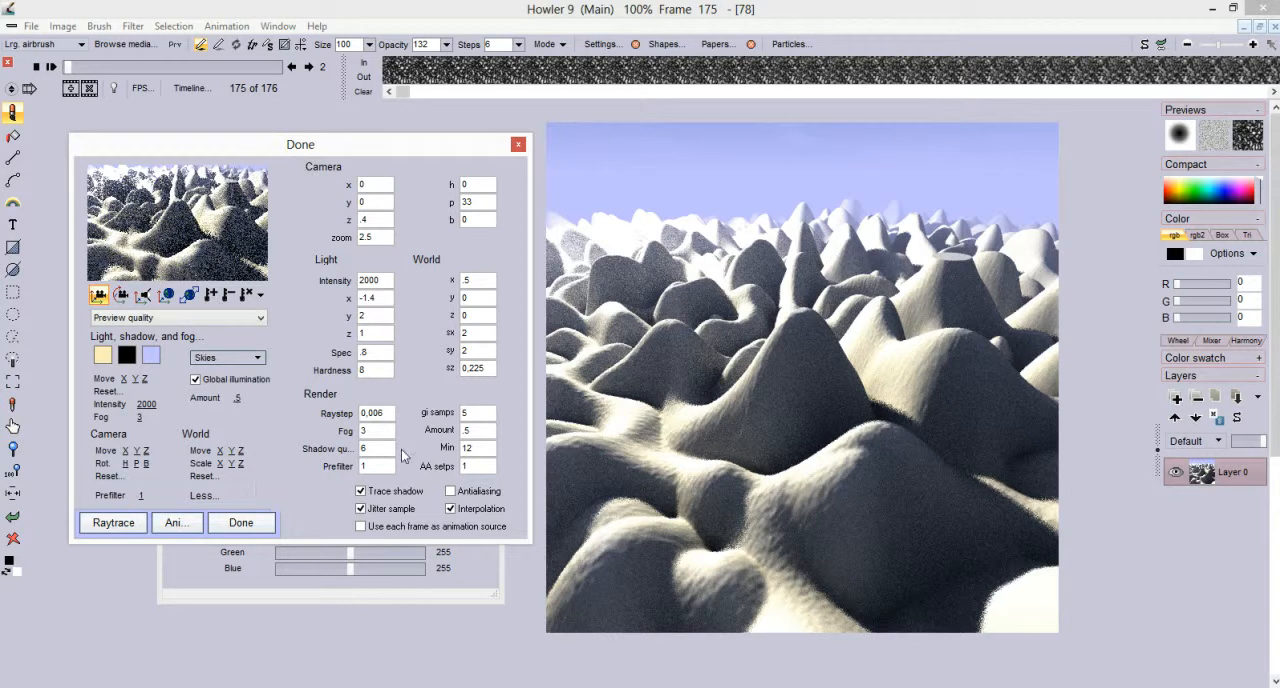
double_click(480, 461)
text(0)
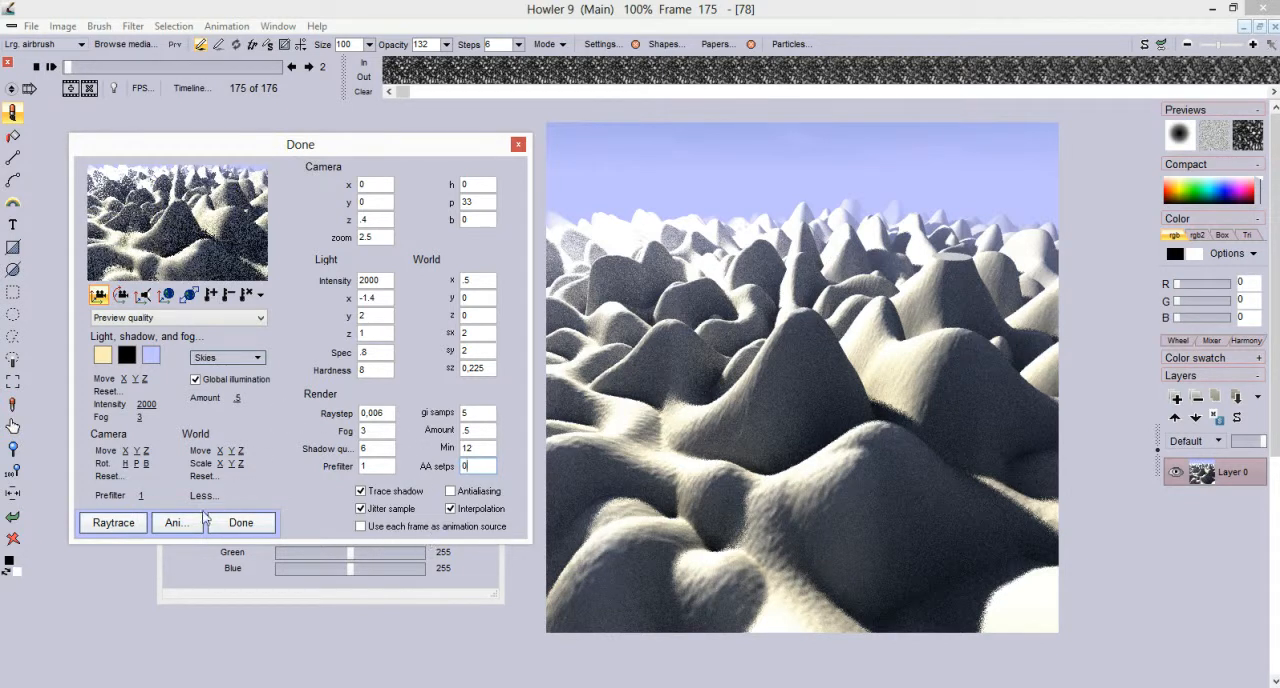
click(113, 523)
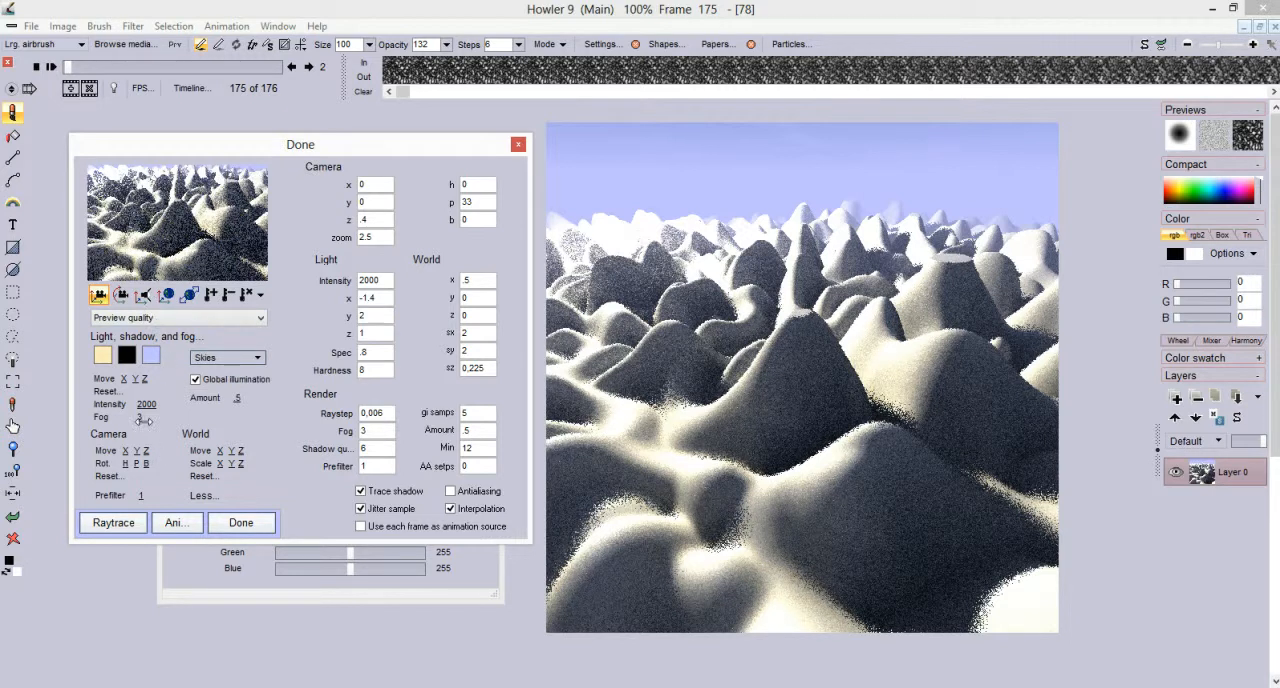
Set Fog to 5.1, World z to -0.2375 and Light z to 0.175
drag(143, 420, 186, 411)
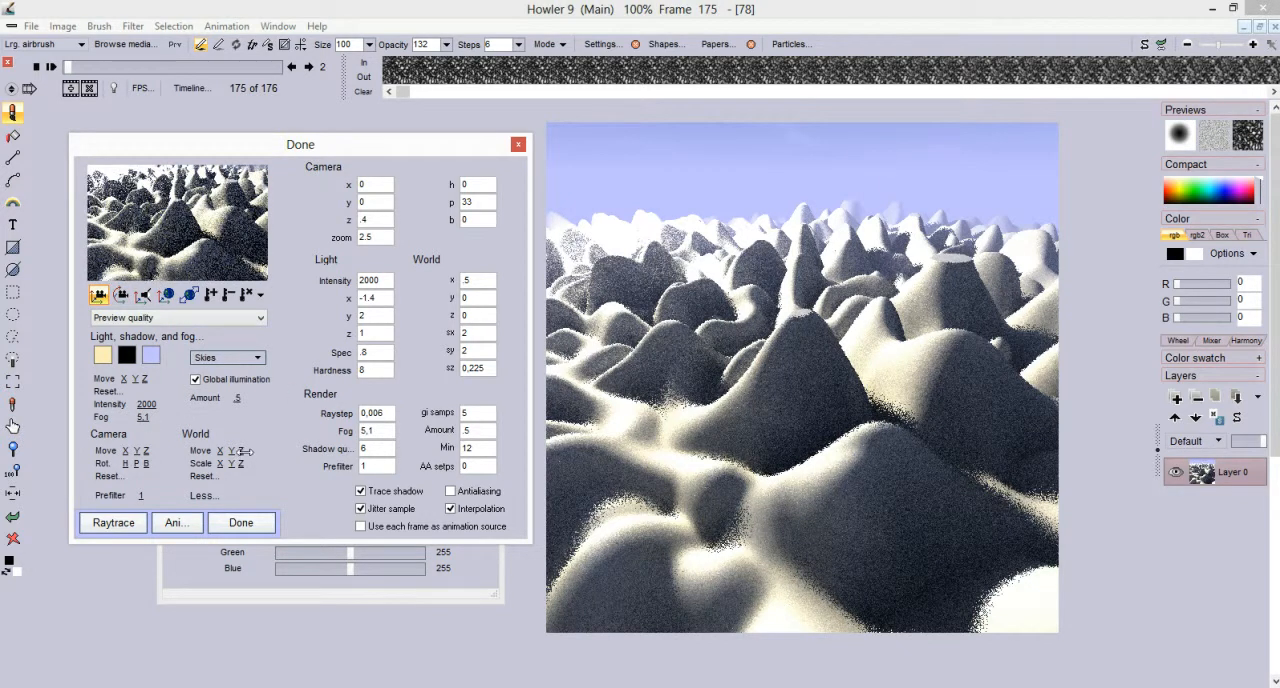
drag(244, 452, 228, 450)
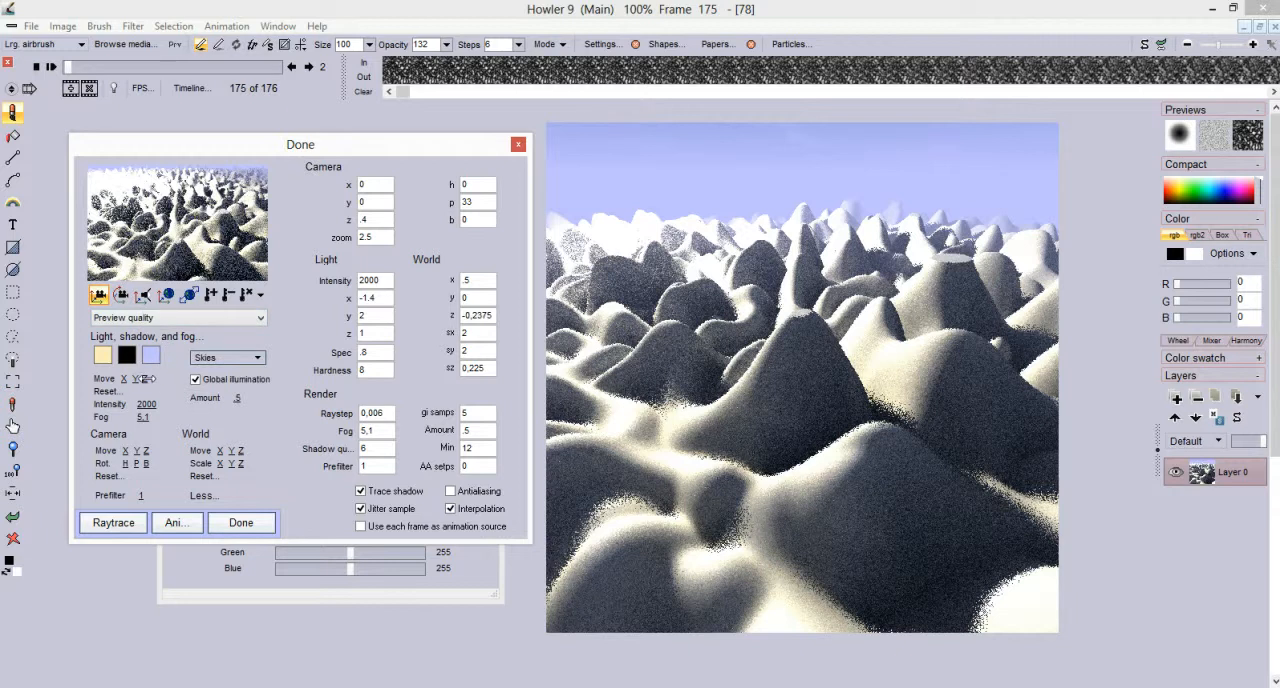
drag(169, 385, 140, 384)
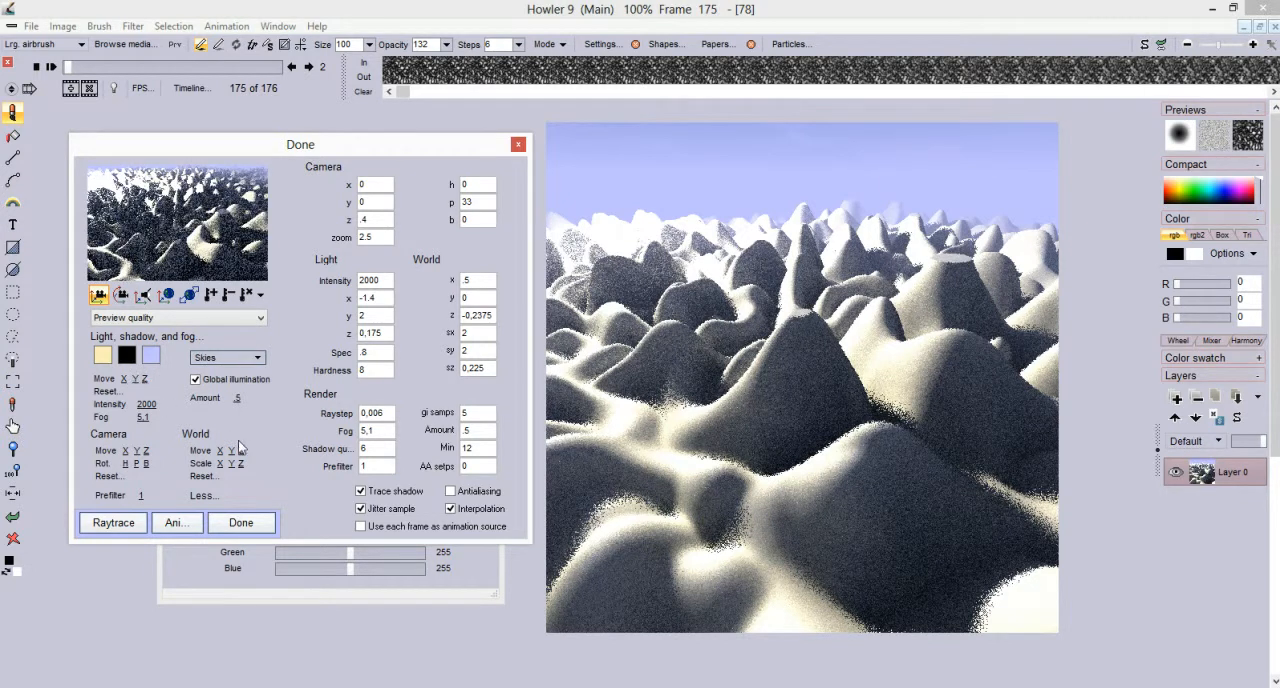
Change the light color to a purplish pink and set the light intensity to 1362
click(103, 357)
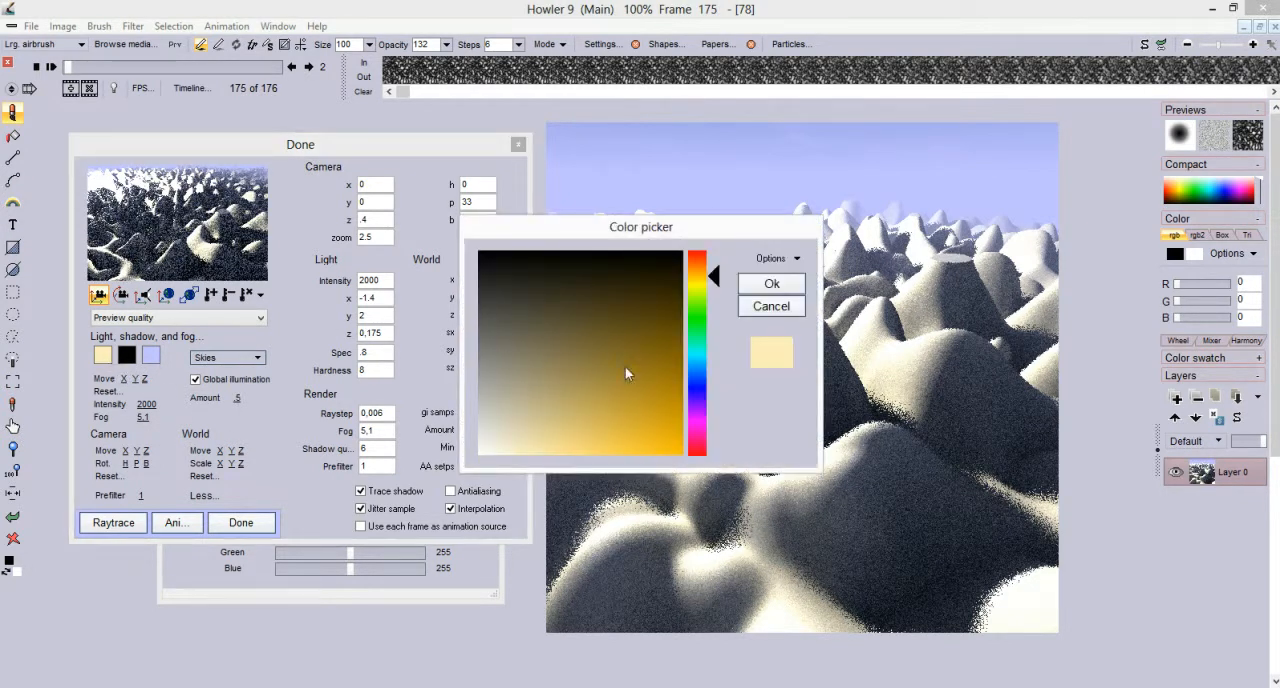
click(698, 388)
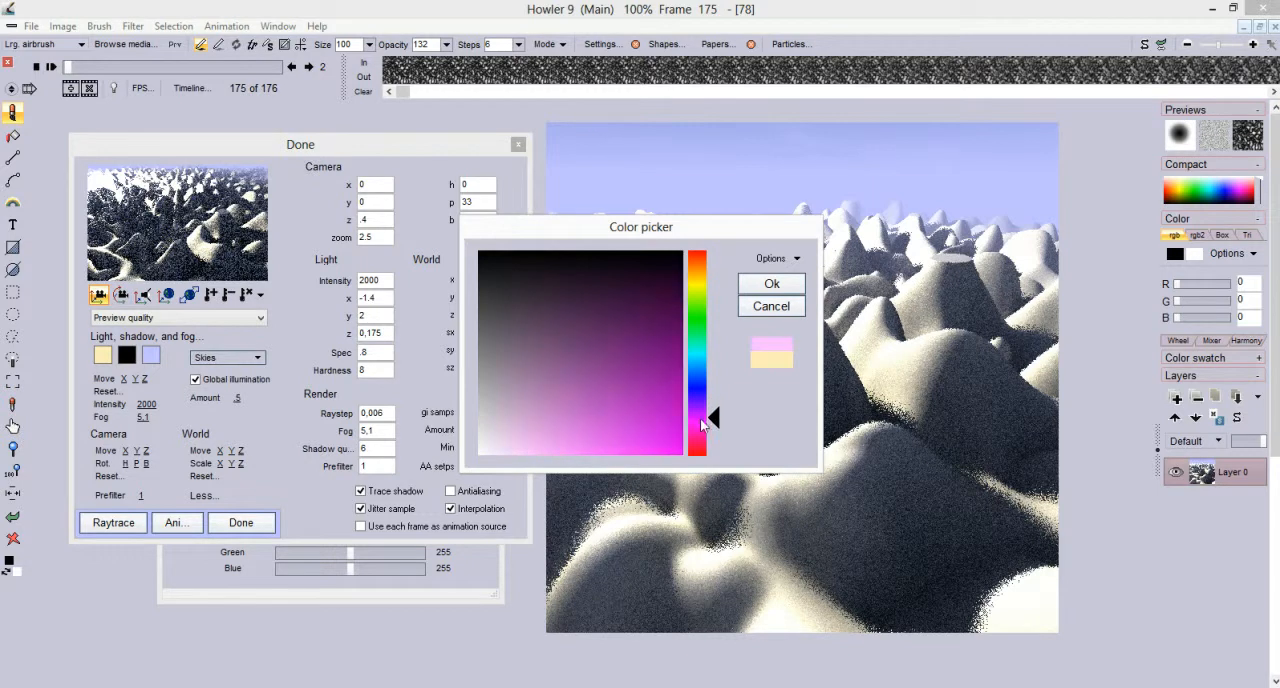
click(762, 285)
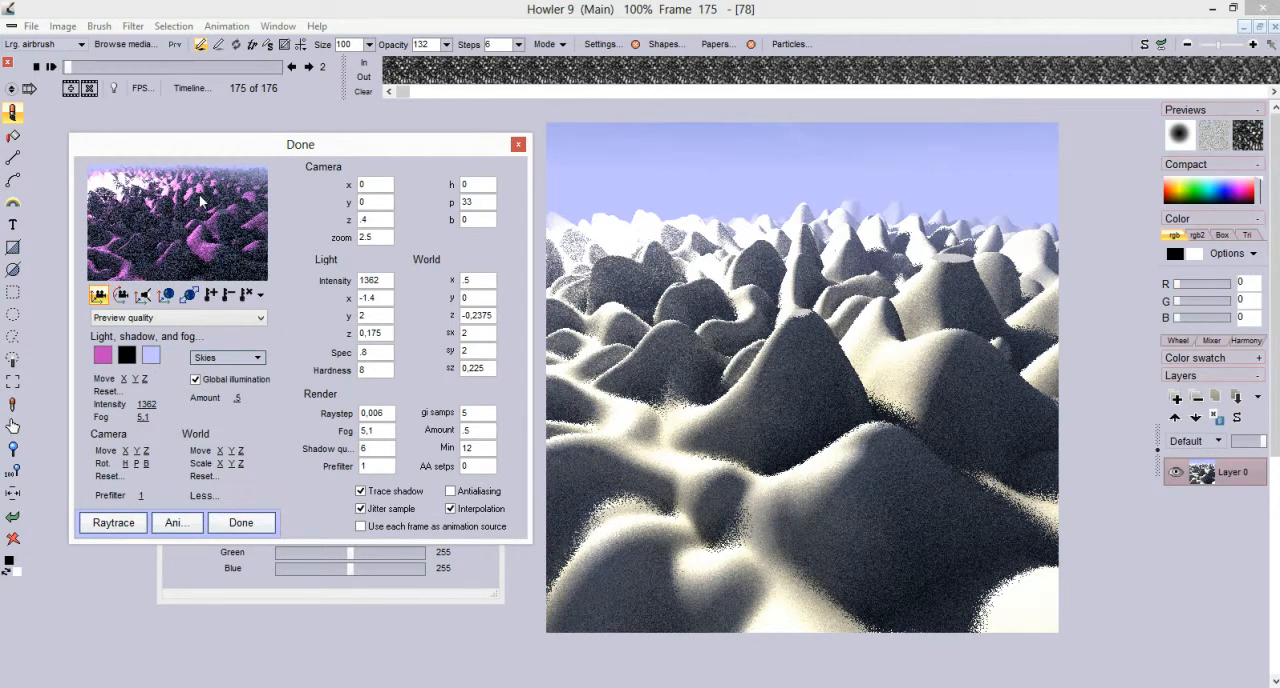
Go to frame 0 and enable using each frame as animation source, accepting the caution
click(260, 293)
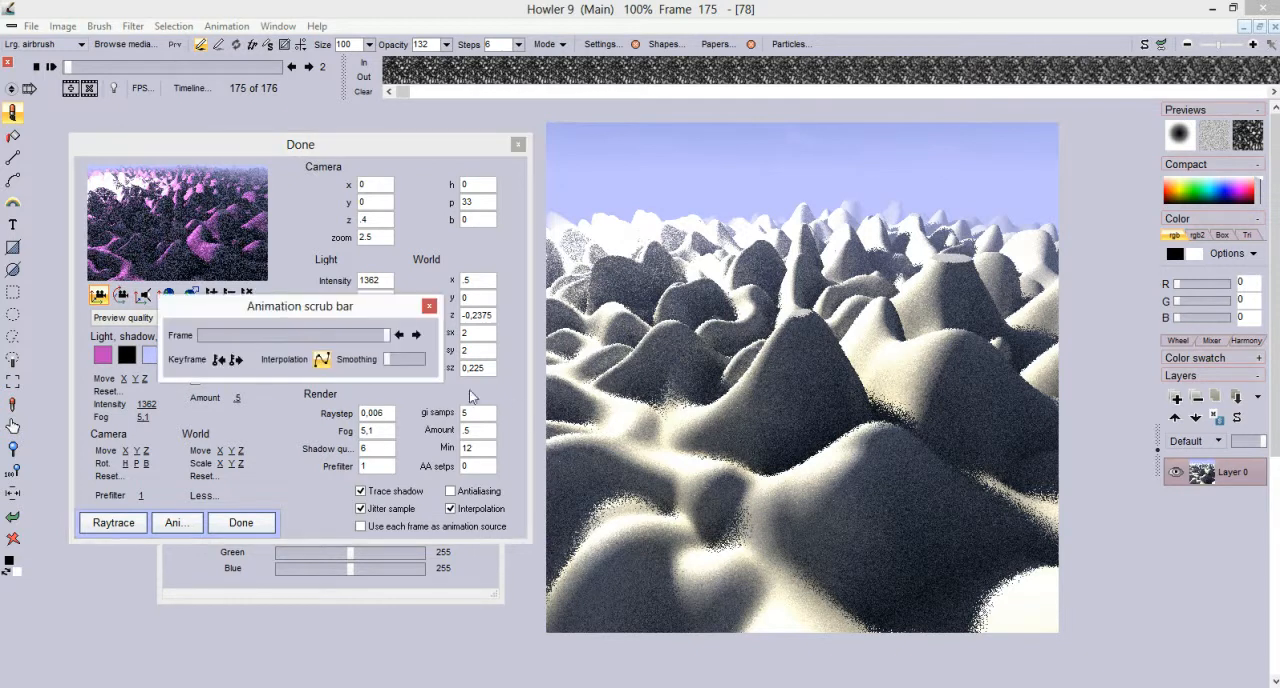
drag(372, 342, 397, 328)
click(429, 306)
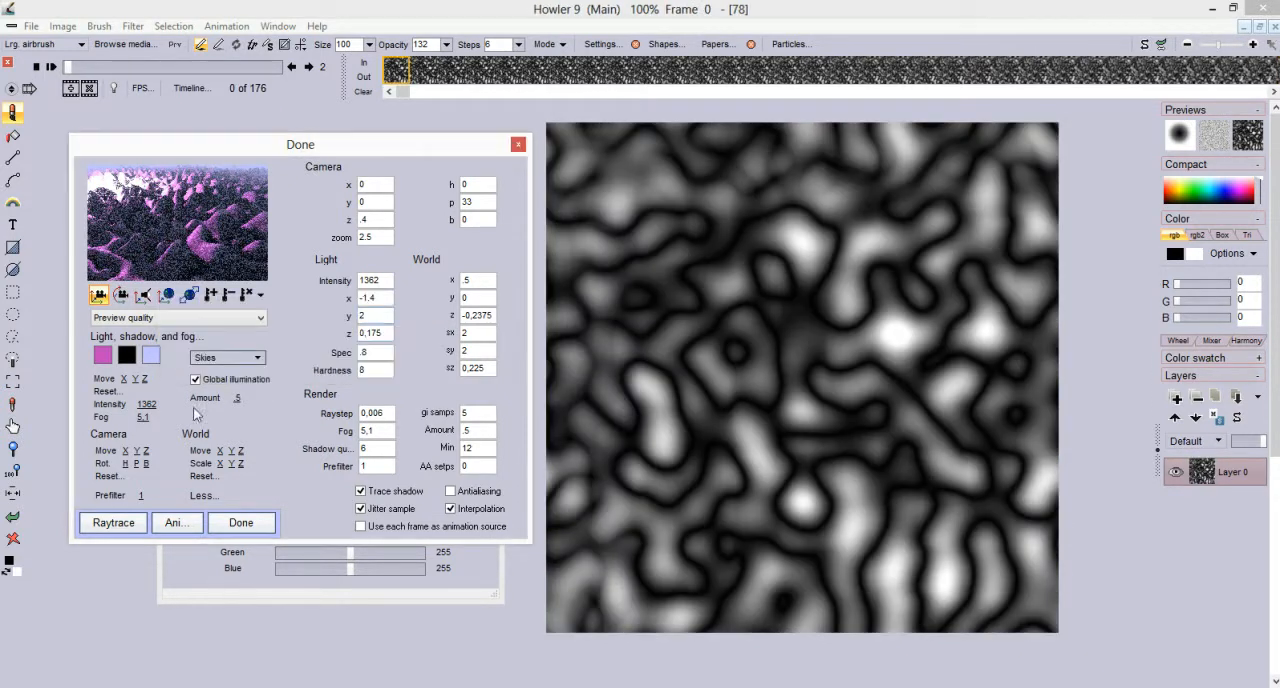
click(361, 527)
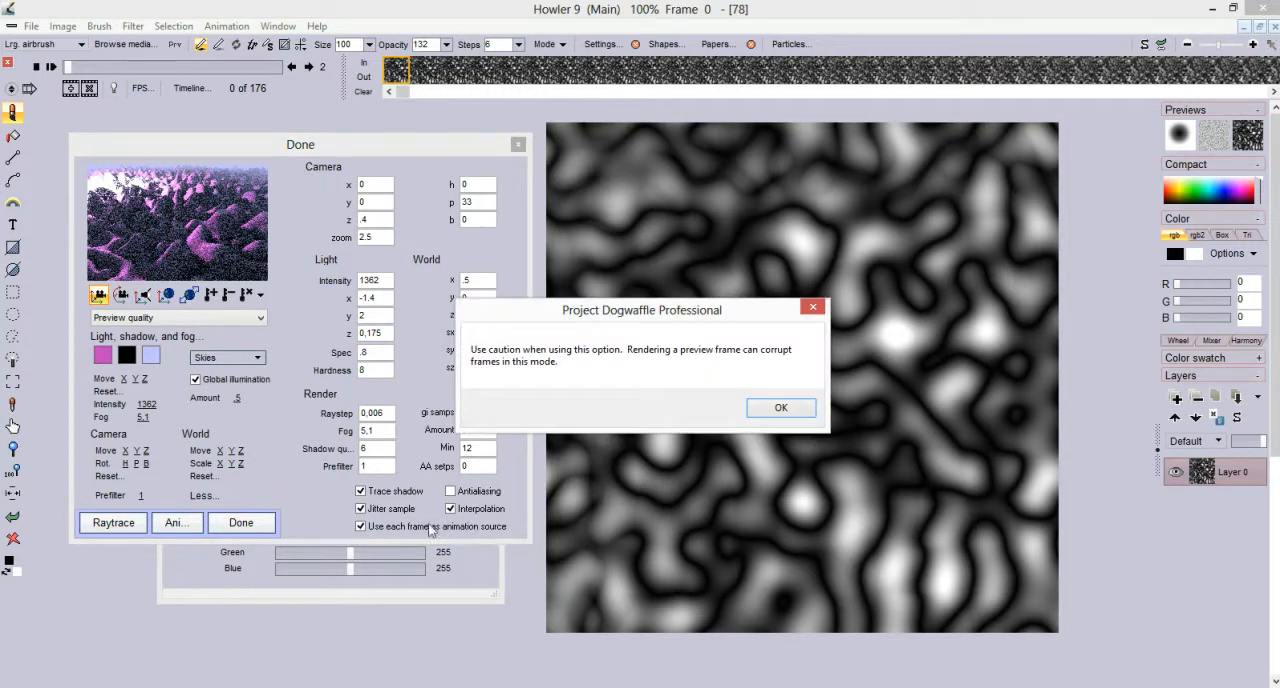
click(778, 409)
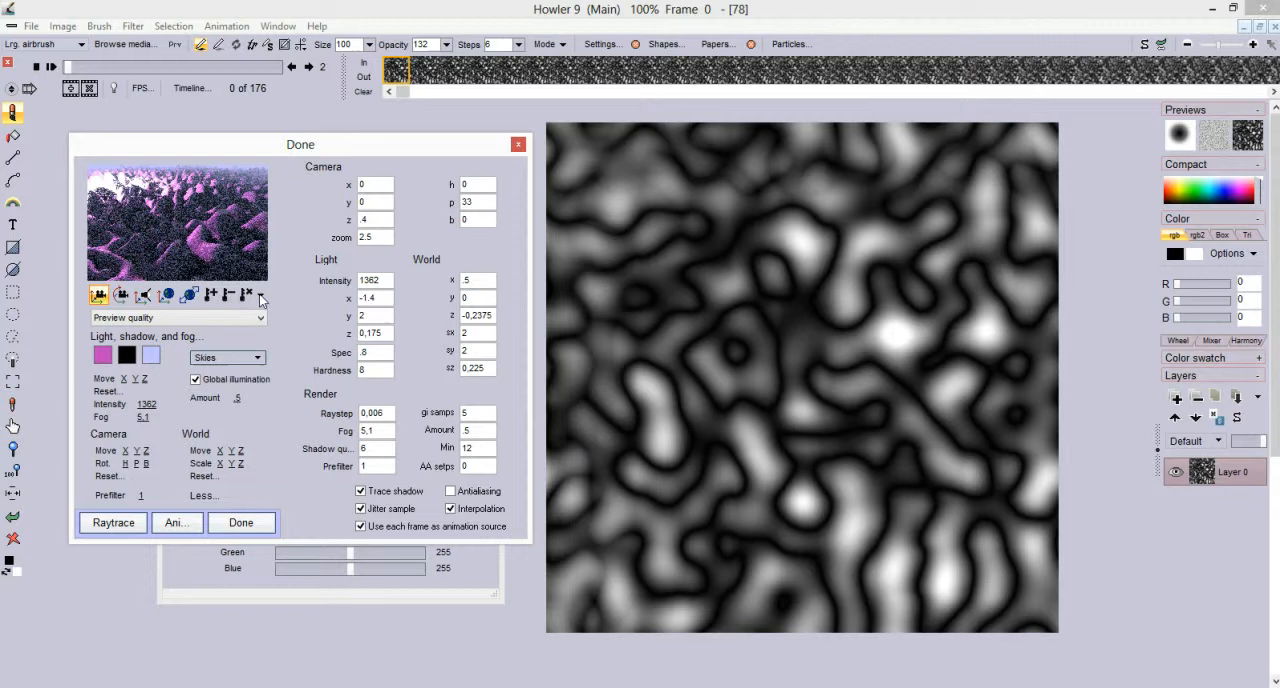
Keyframe the camera at frame 0 with x at about 0.317 and y at about 2.667
click(259, 297)
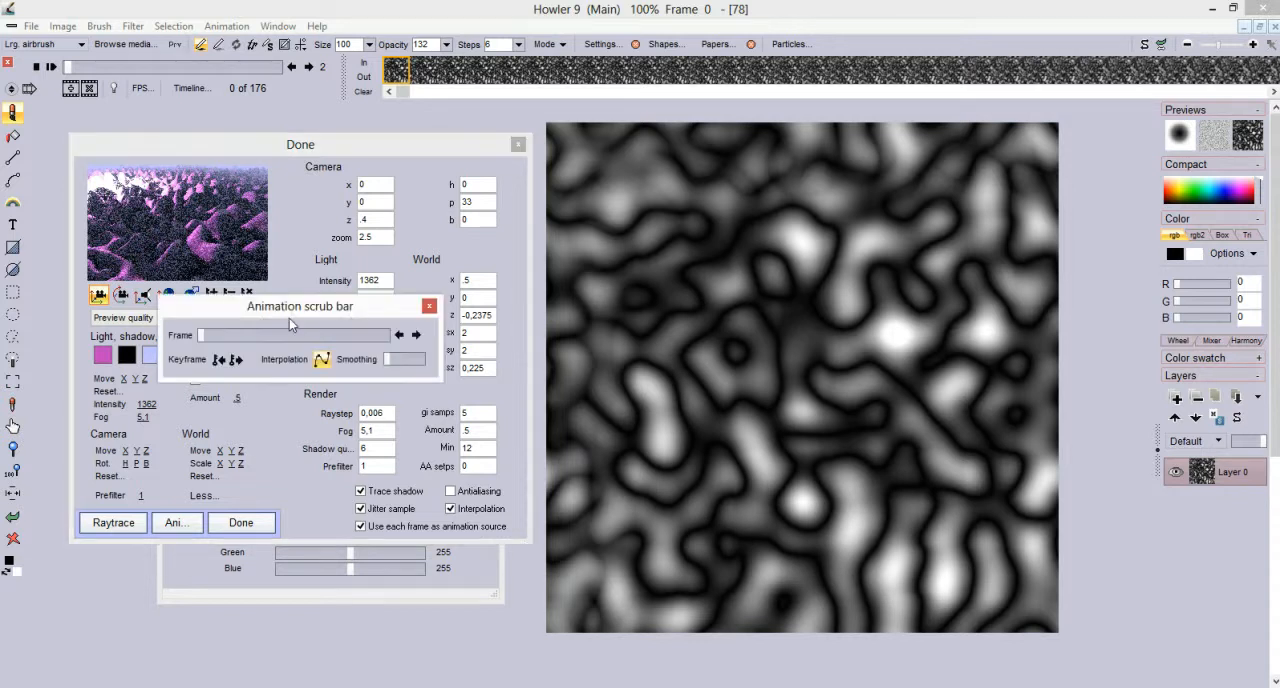
drag(228, 341, 181, 342)
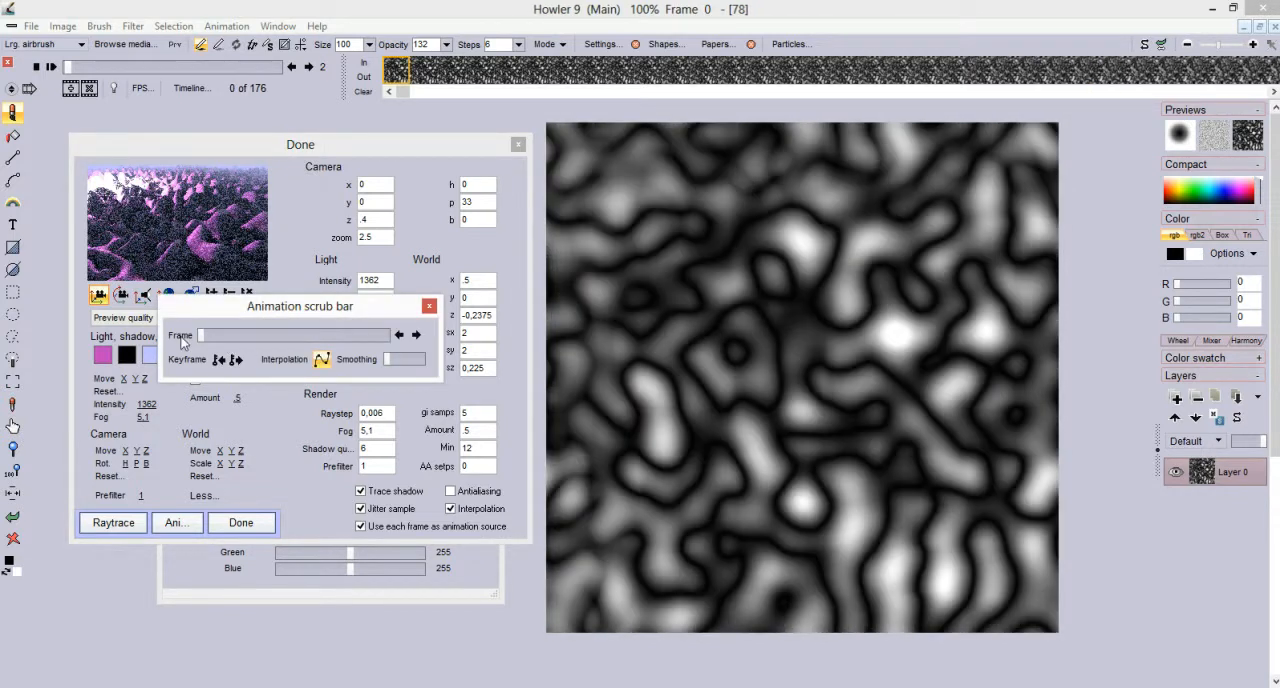
click(429, 306)
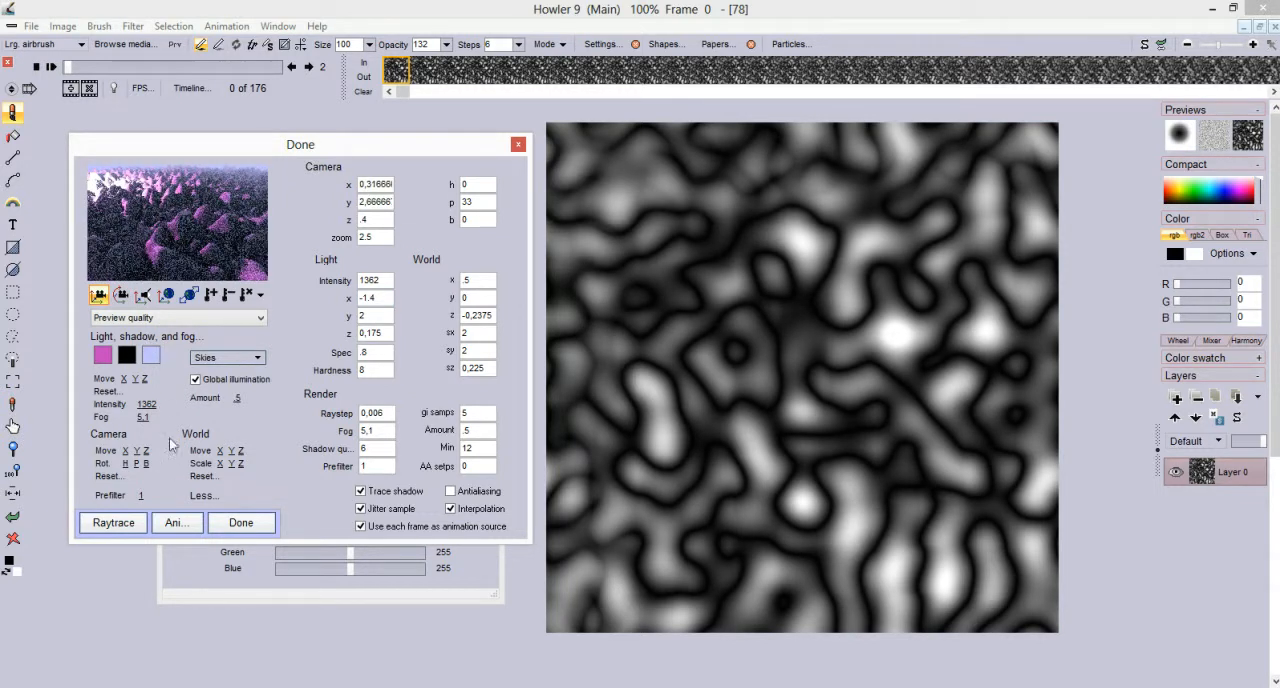
Keyframe the camera at frame 175 with x about 1.038 and y about 2.387, and start rendering the animation
click(262, 294)
drag(206, 335, 415, 340)
click(429, 307)
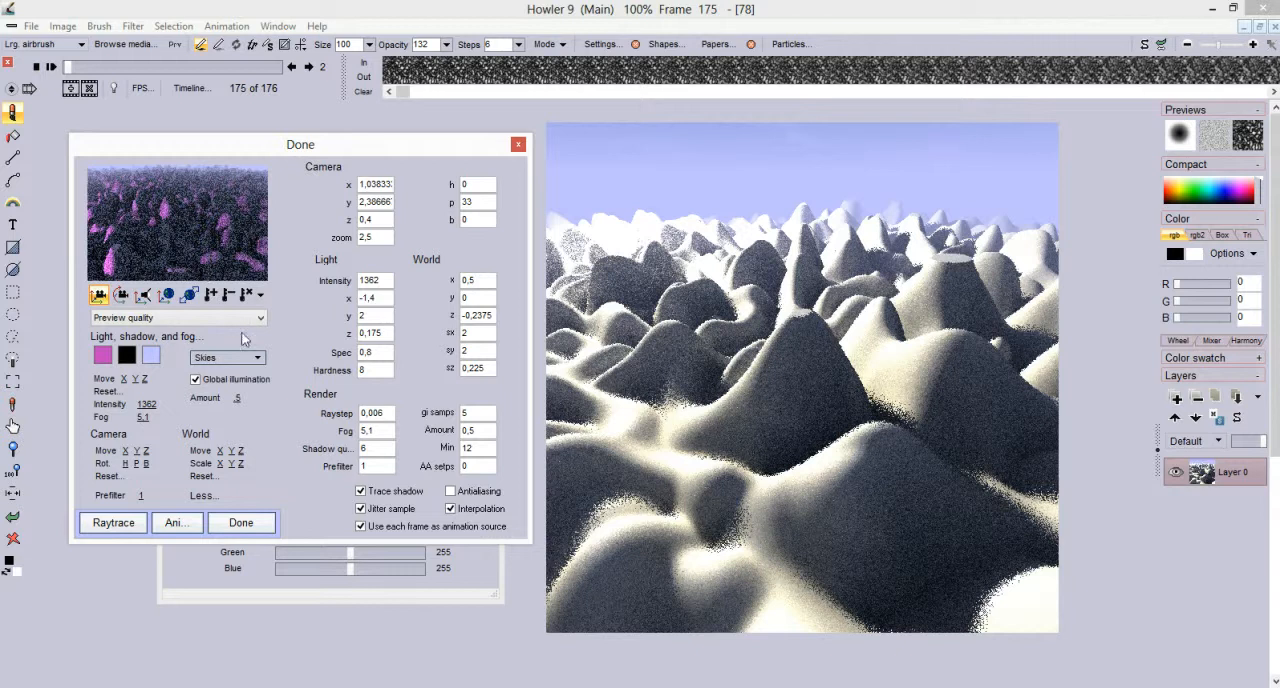
click(175, 523)
click(679, 406)
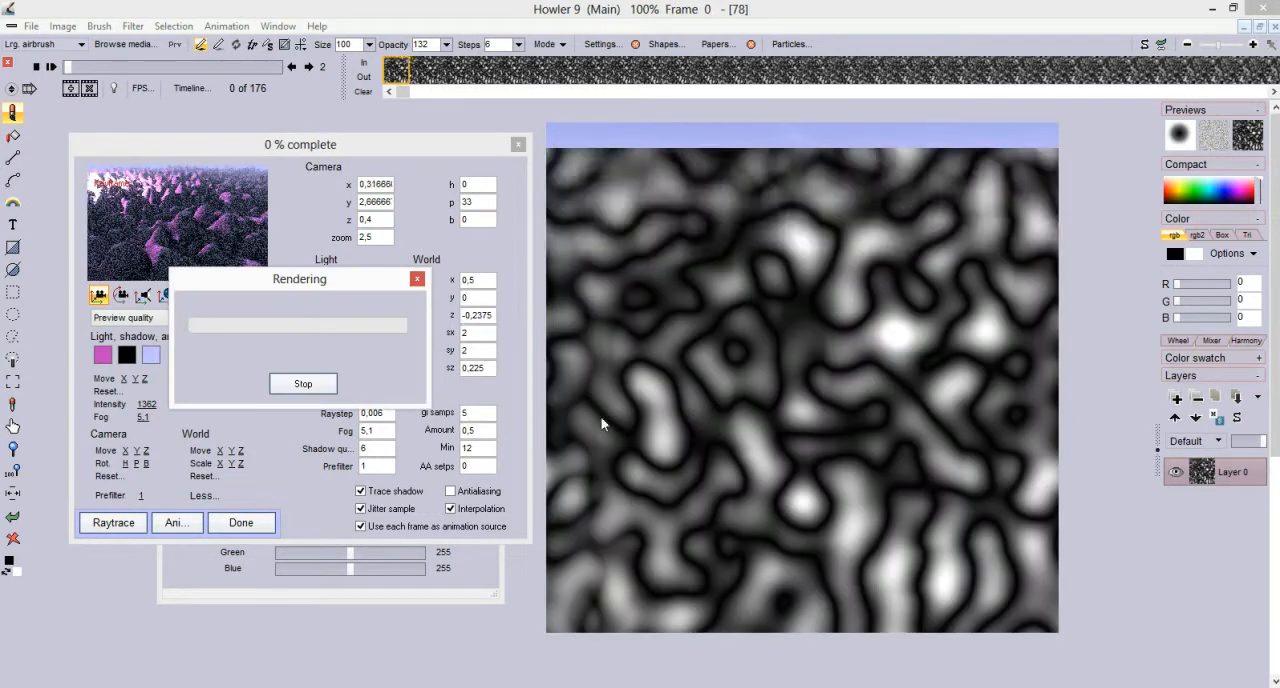